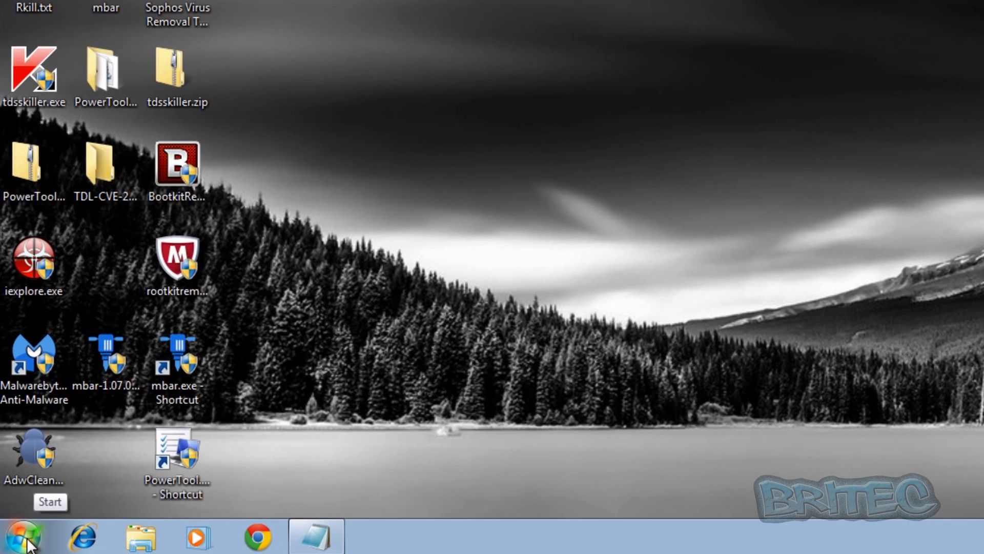
# Launch Disk Defragmenter from a 'defrag' Start search and open its weekly Wednesday 1:00 AM schedule
pyautogui.click(16, 543)
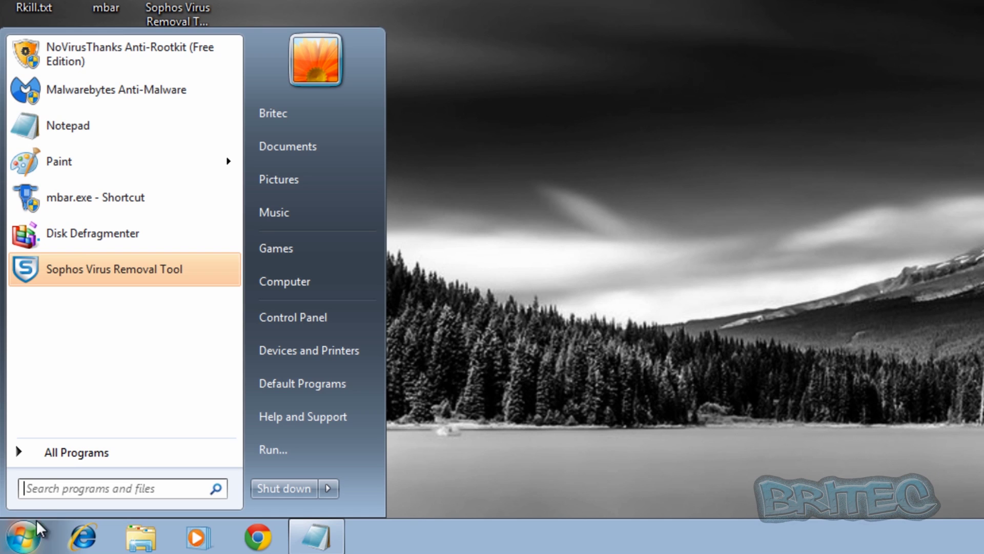
pyautogui.click(45, 488)
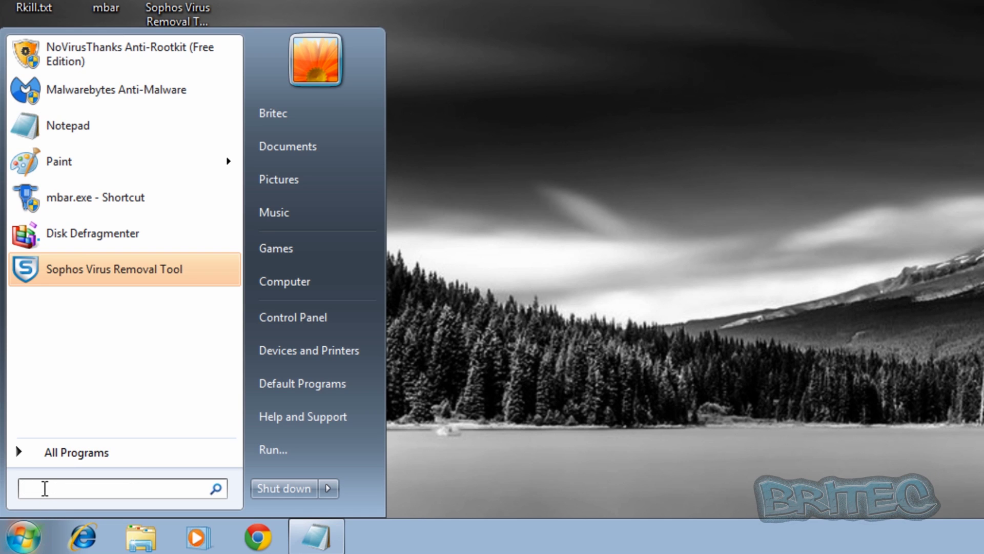
pyautogui.click(52, 442)
pyautogui.write('defrag')
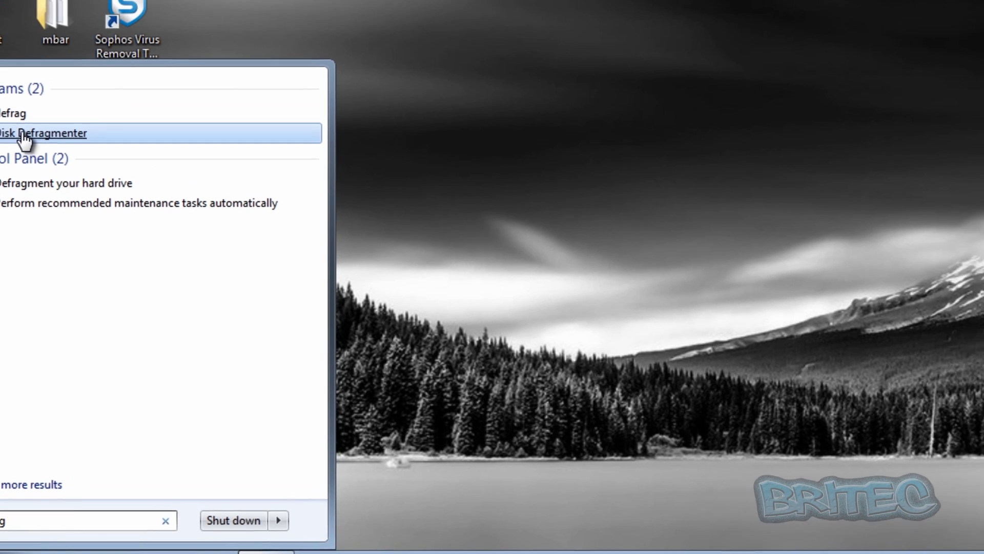
pyautogui.click(23, 134)
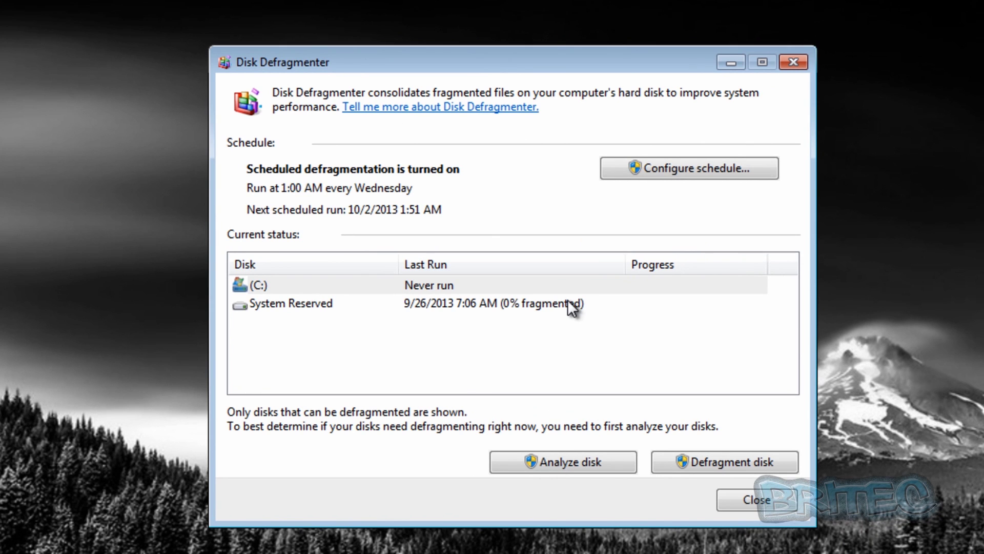
pyautogui.click(671, 170)
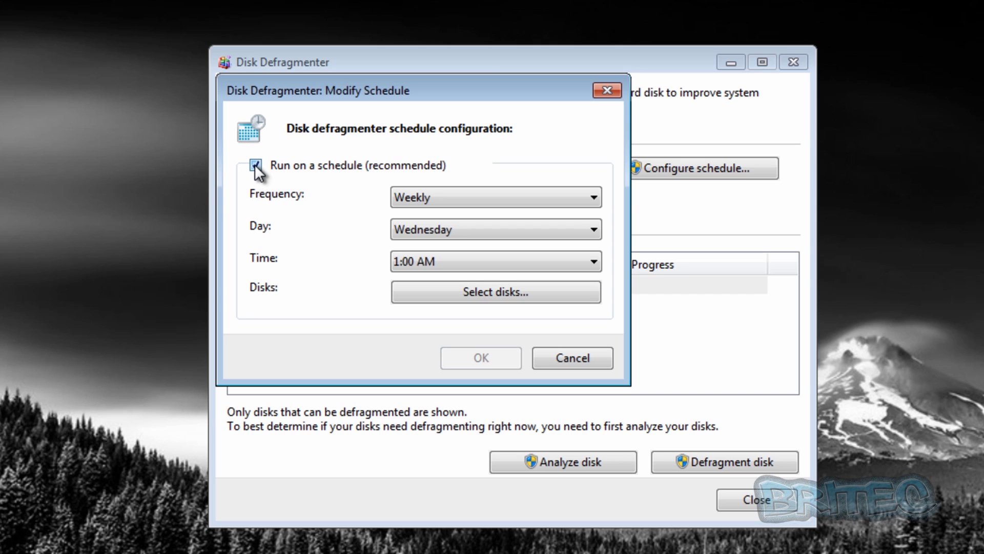
# Uncheck 'Run on a schedule (recommended)', confirm with OK, and close Disk Defragmenter
pyautogui.click(539, 294)
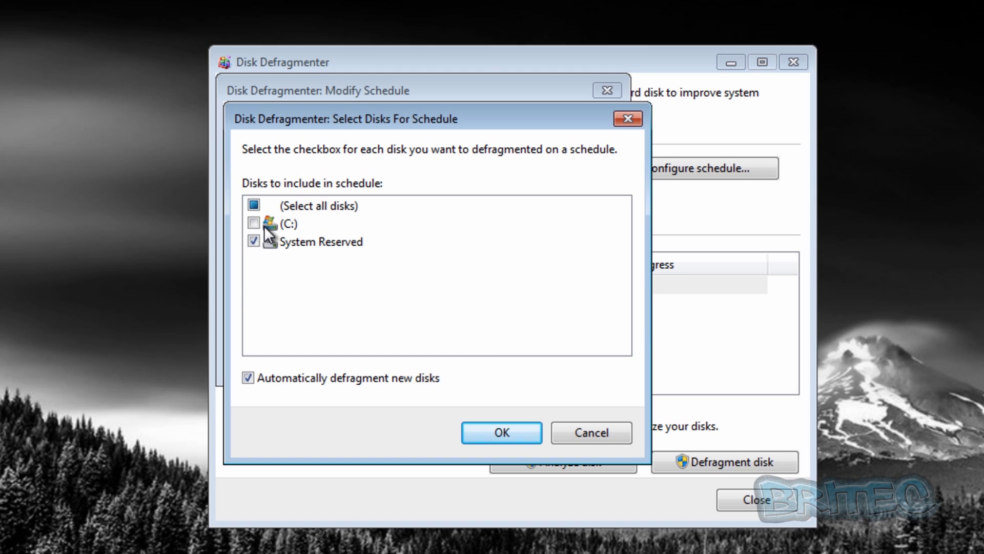
pyautogui.click(527, 436)
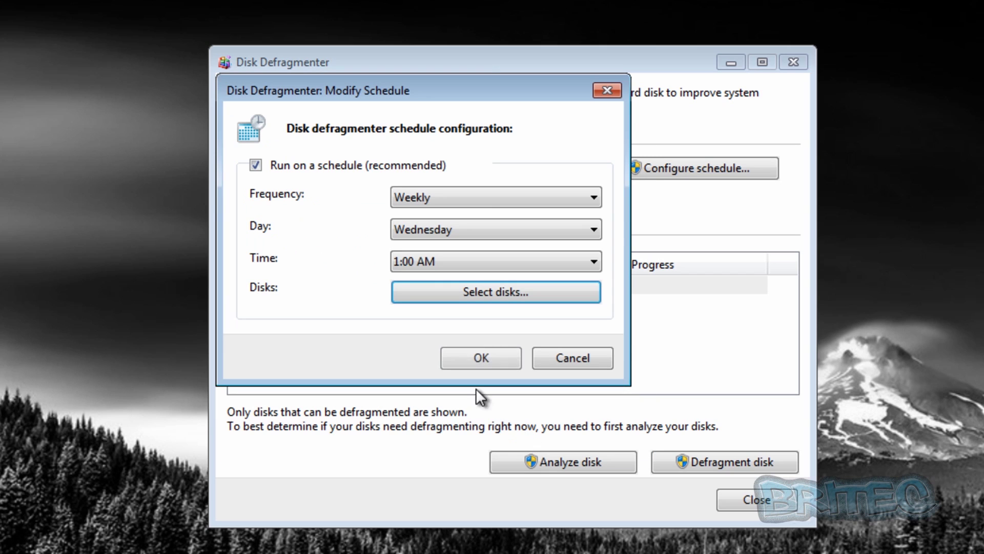
pyautogui.click(256, 165)
pyautogui.click(255, 165)
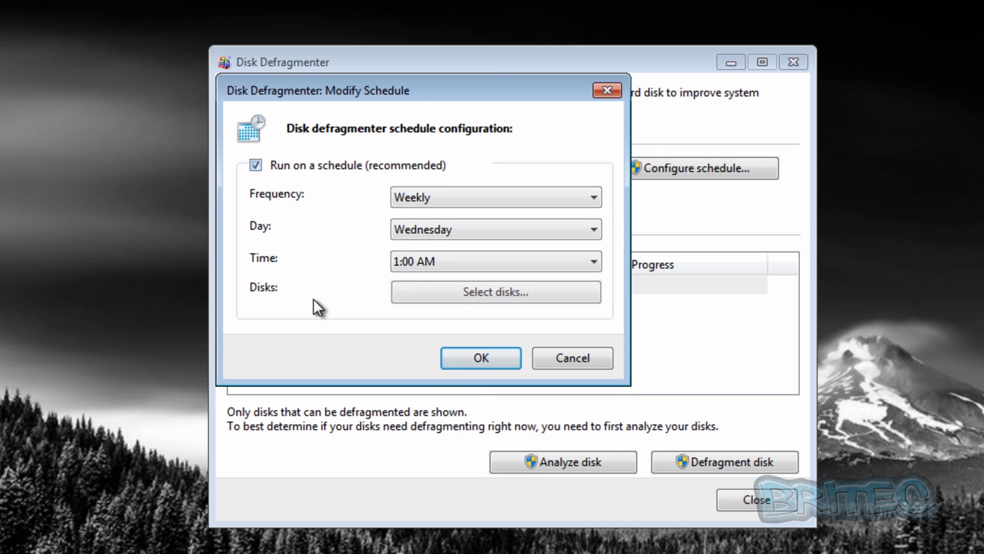
pyautogui.click(255, 165)
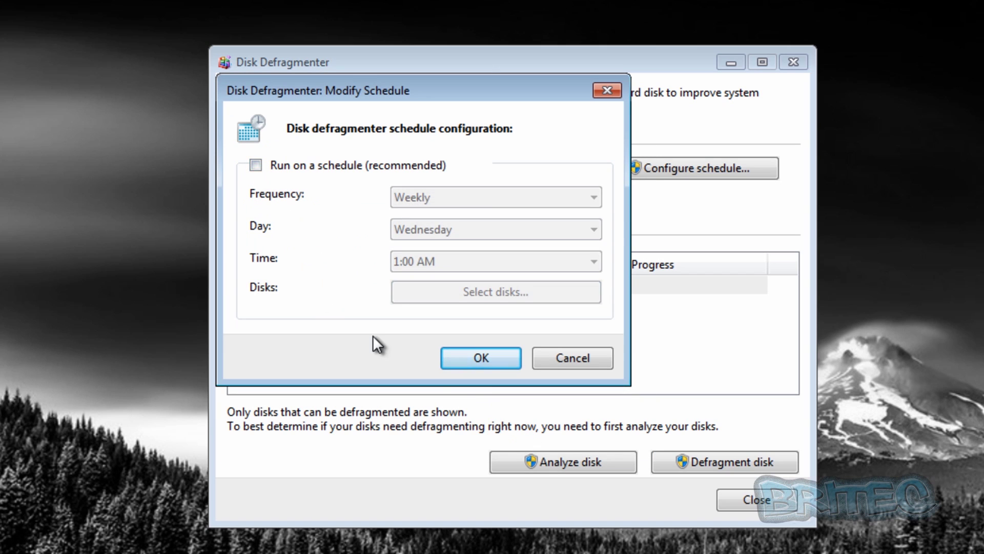
pyautogui.click(494, 367)
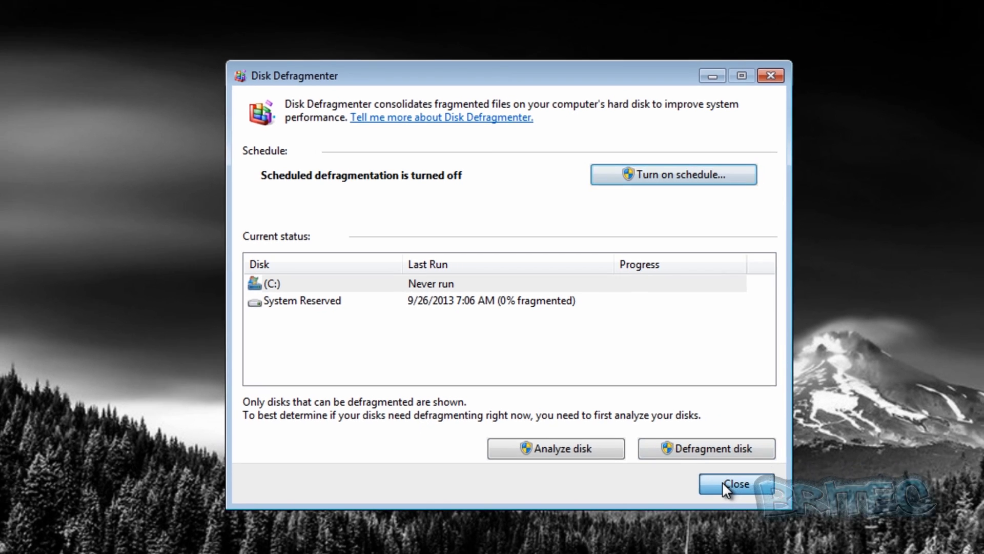
pyautogui.click(744, 499)
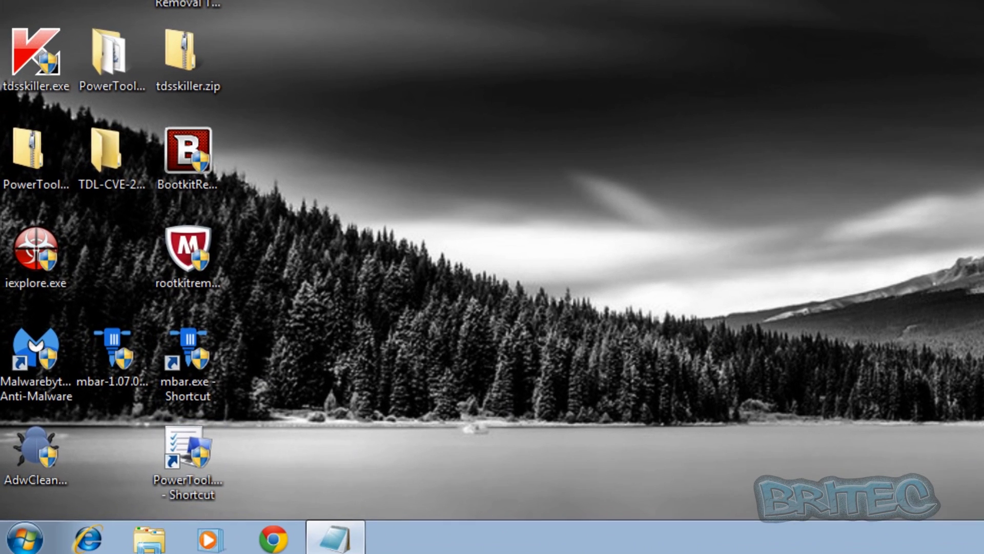
# Start Command Prompt as administrator from a 'cmd' Start search
pyautogui.click(14, 545)
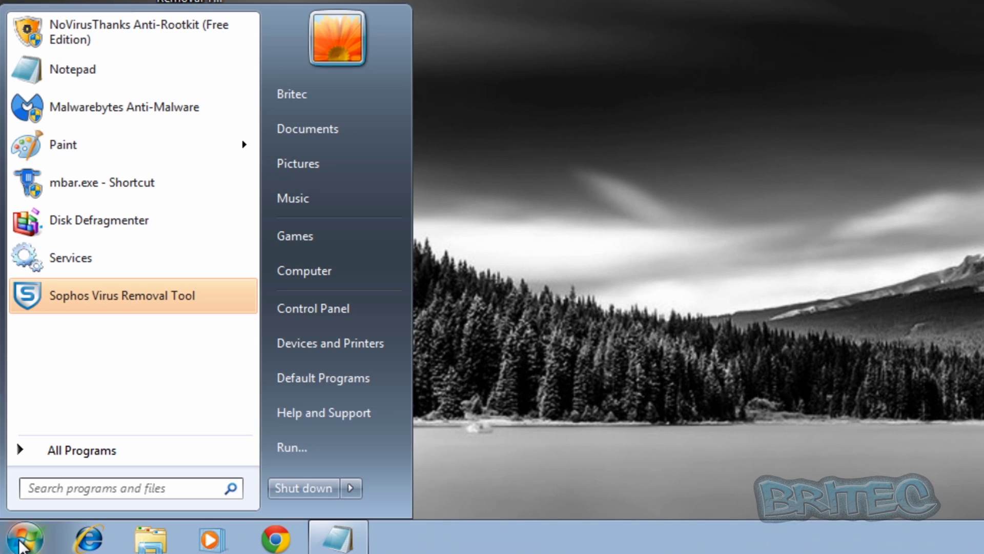
pyautogui.click(51, 493)
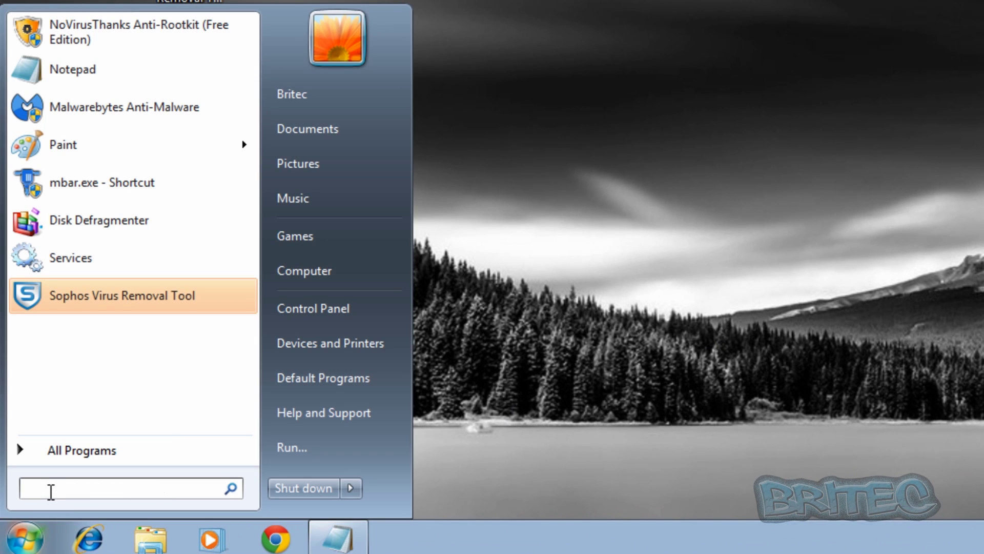
pyautogui.write('cmd')
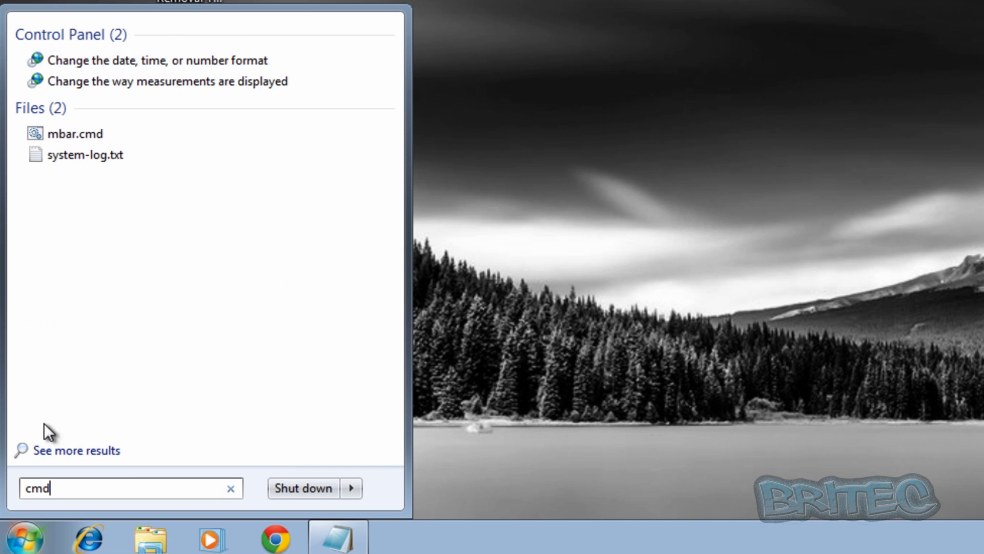
pyautogui.rightClick(49, 64)
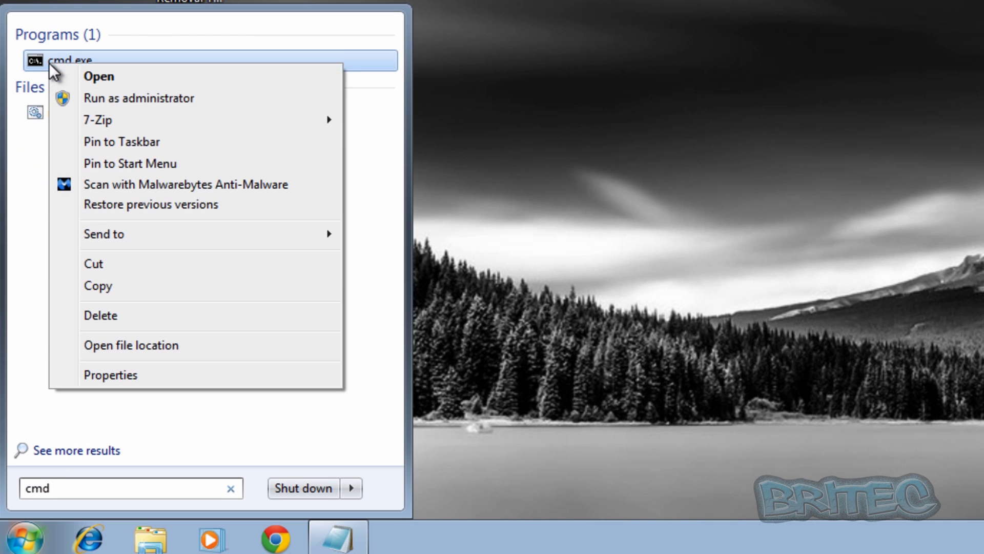
pyautogui.click(88, 97)
pyautogui.click(334, 246)
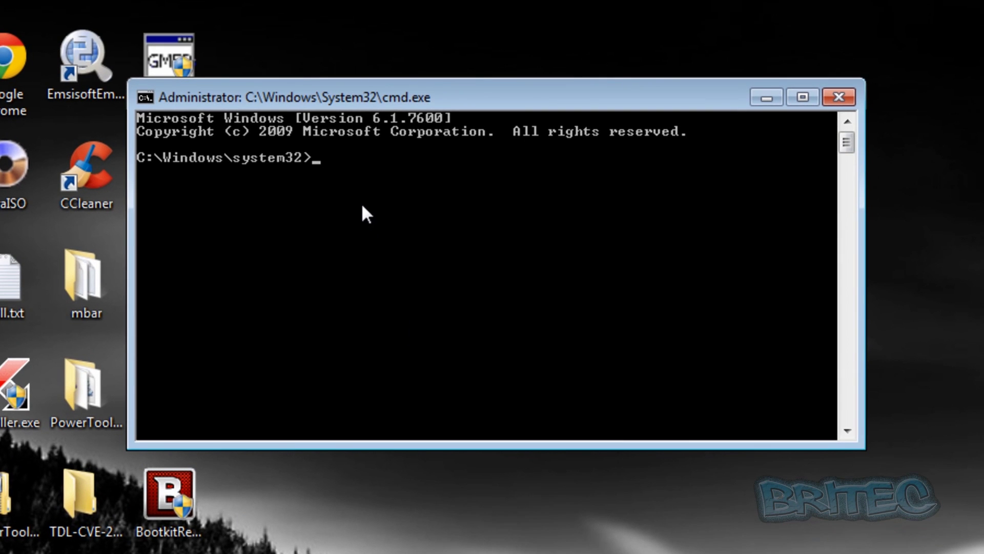
# Run 'fsutil behavior query disabledeletenotify', confirm DisableDeleteNotify = 0, and close the console
pyautogui.rightClick(358, 177)
pyautogui.click(393, 232)
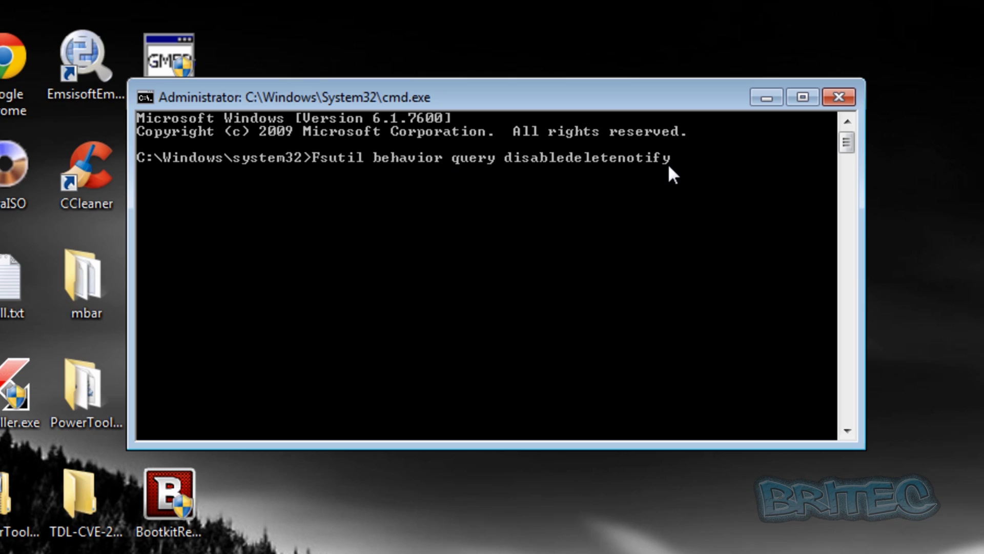
pyautogui.press('Return')
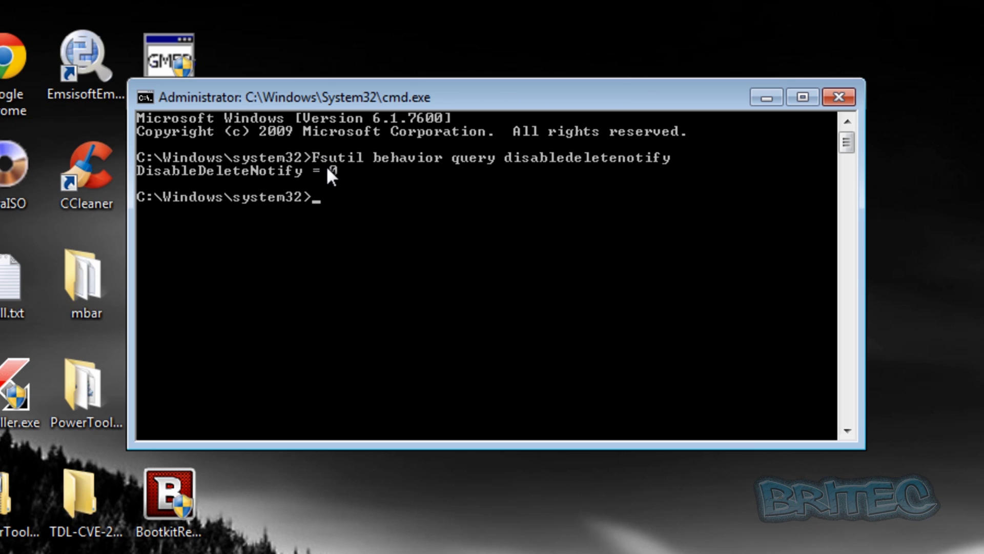
pyautogui.rightClick(325, 200)
pyautogui.click(371, 258)
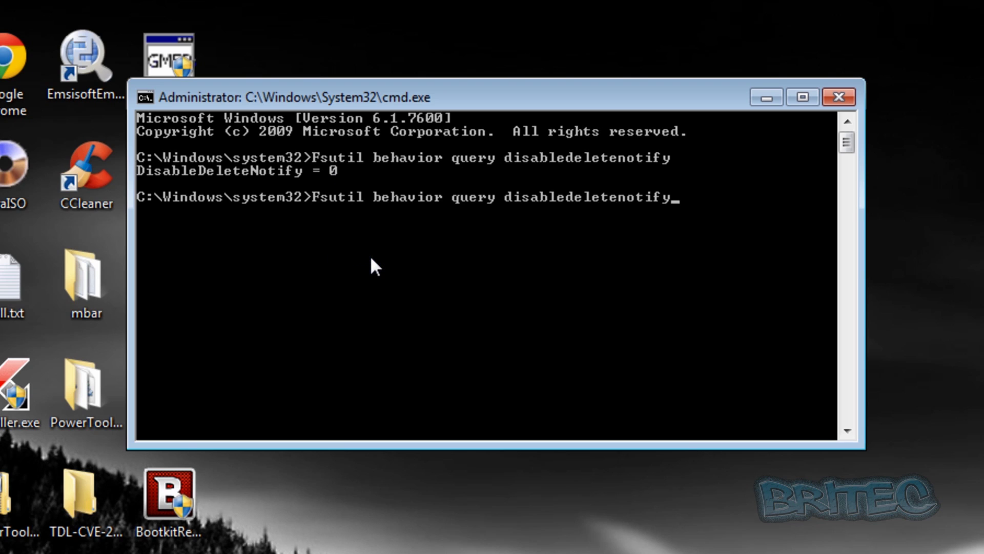
pyautogui.write('0')
pyautogui.click(837, 98)
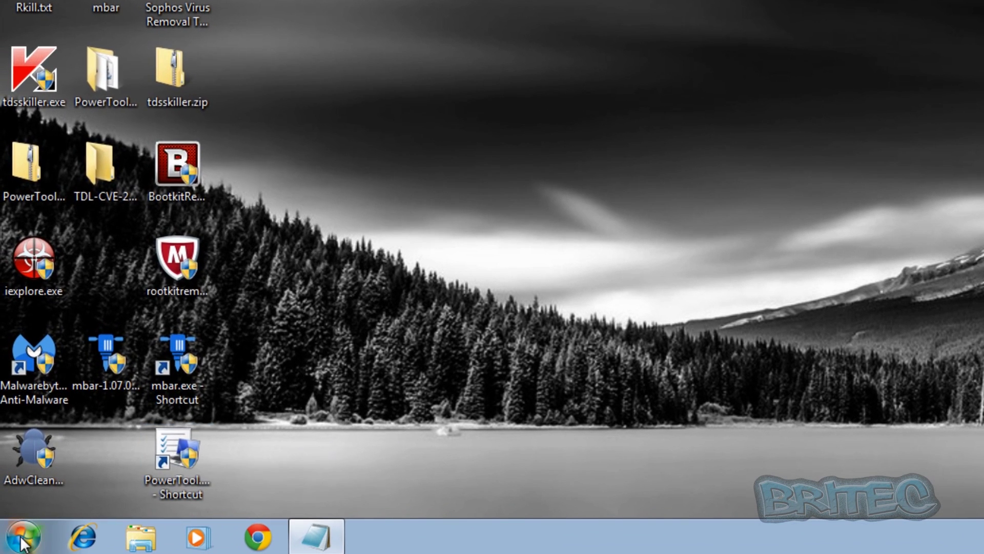
# Open the Services console from a 'services' Start search
pyautogui.click(21, 542)
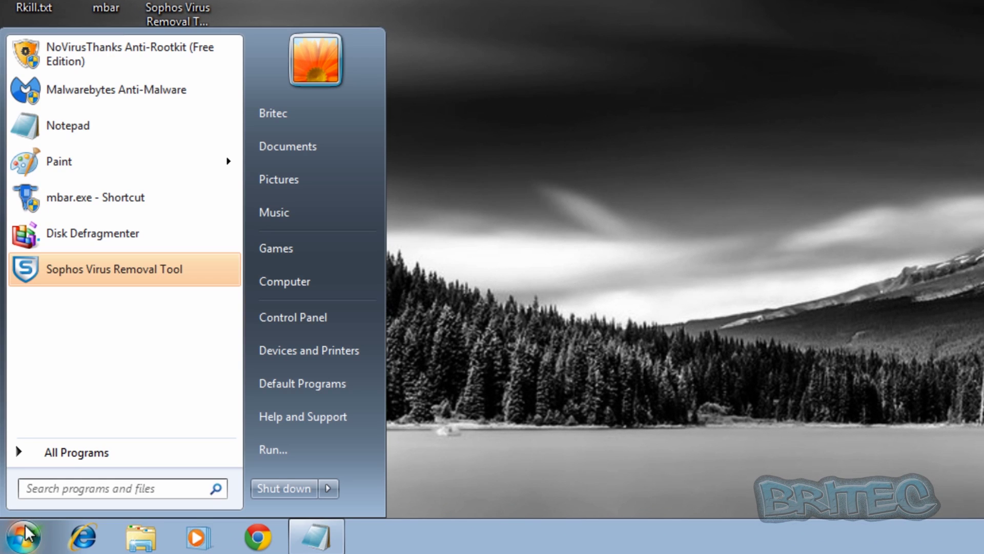
pyautogui.write('s')
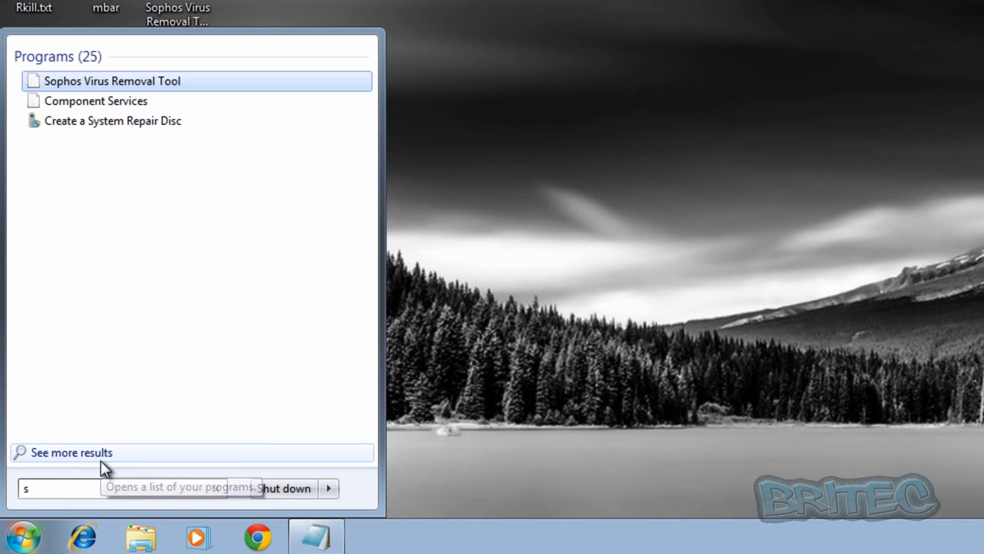
pyautogui.write('ervices')
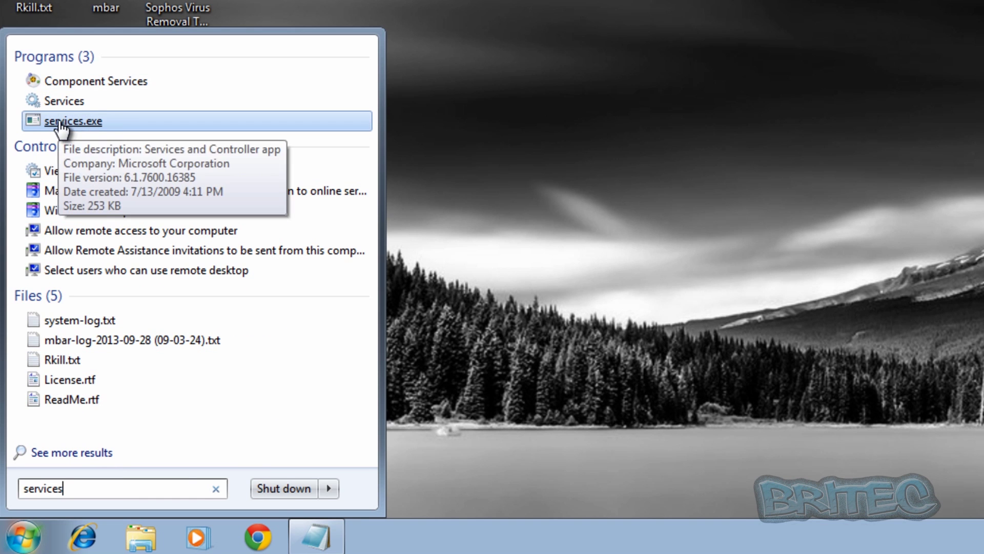
pyautogui.click(57, 100)
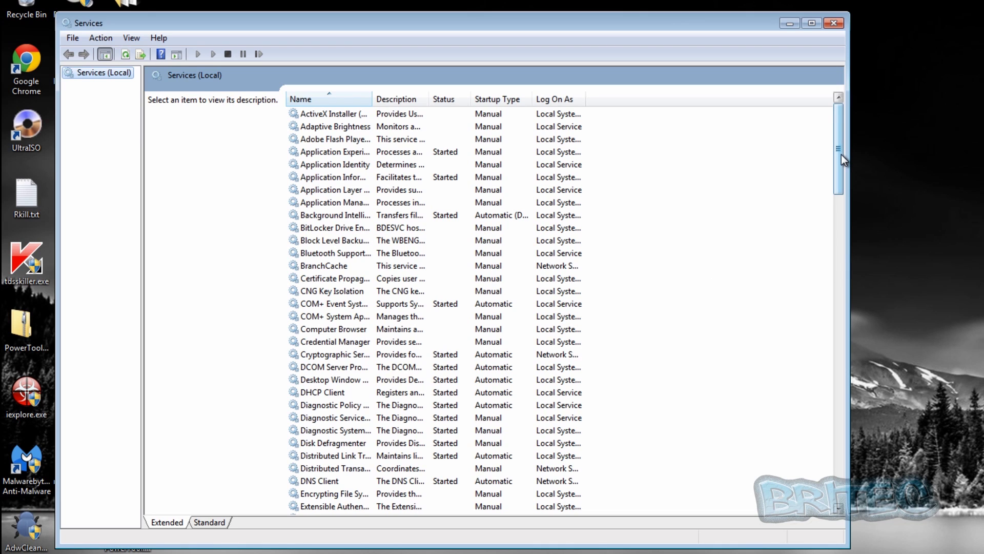
pyautogui.moveTo(841, 155); pyautogui.dragTo(841, 298)
pyautogui.moveTo(843, 356)
pyautogui.mouseDown()
pyautogui.moveTo(836, 441)
pyautogui.moveTo(834, 358)
pyautogui.mouseUp()
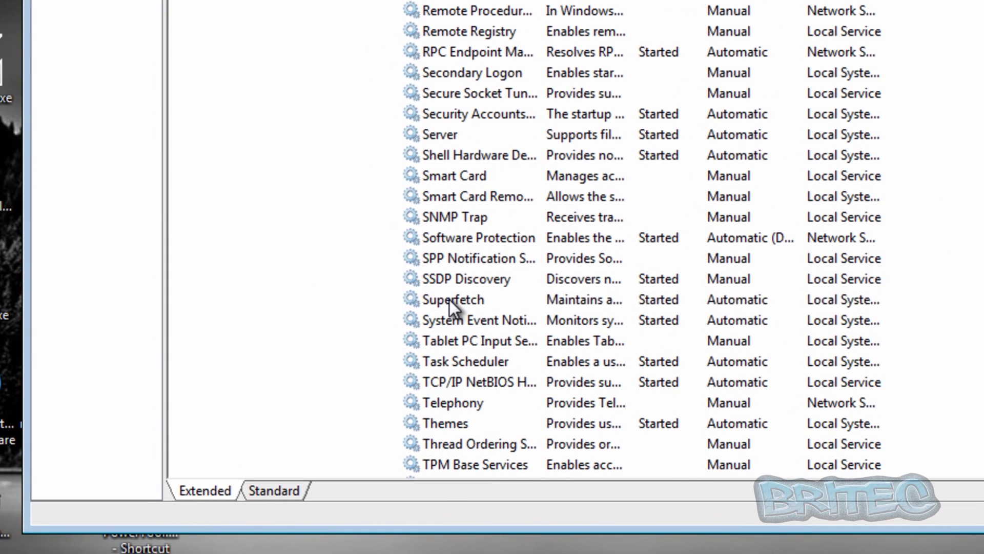
# Set the Superfetch service's startup type to Disabled, apply it, and close Services
pyautogui.click(318, 404)
pyautogui.doubleClick(449, 299)
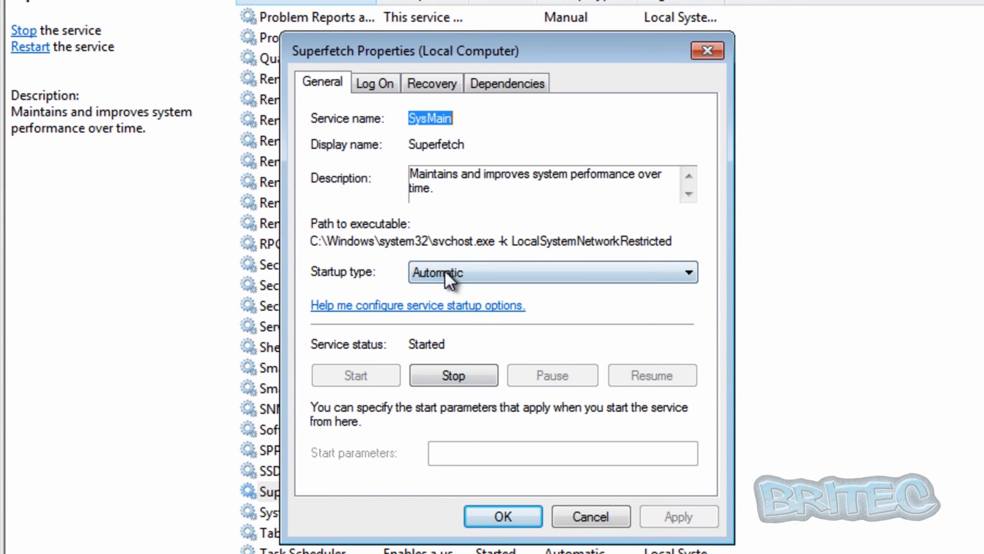
pyautogui.click(472, 278)
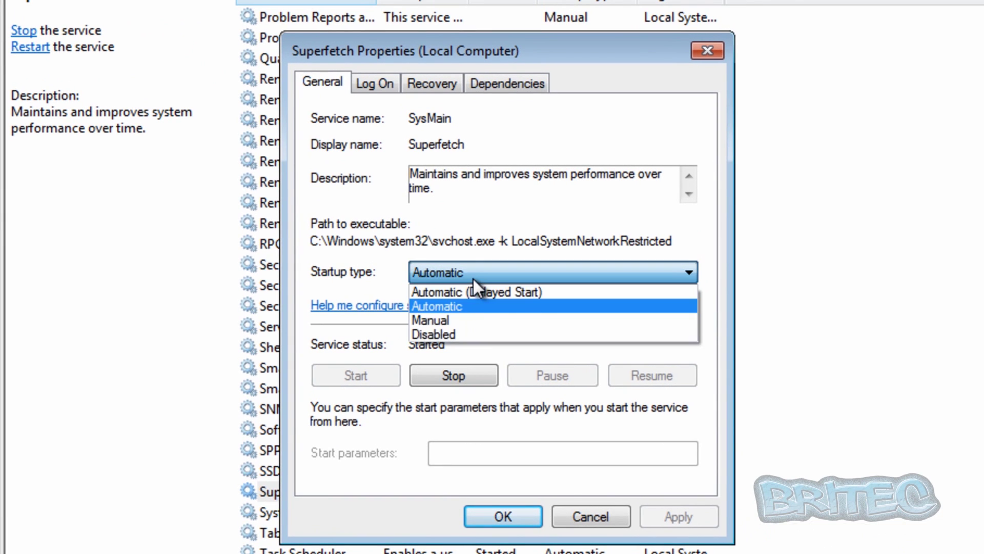
pyautogui.click(460, 331)
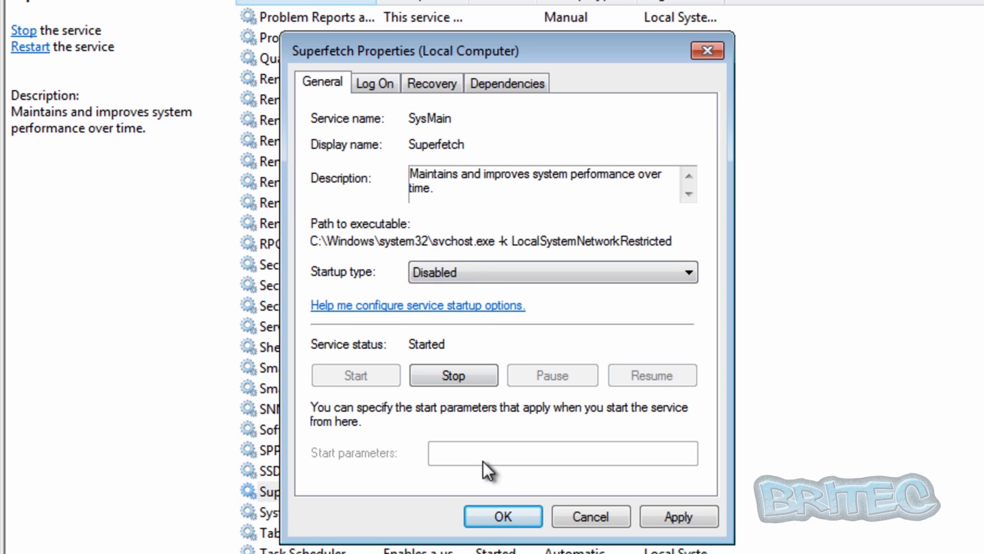
pyautogui.click(670, 518)
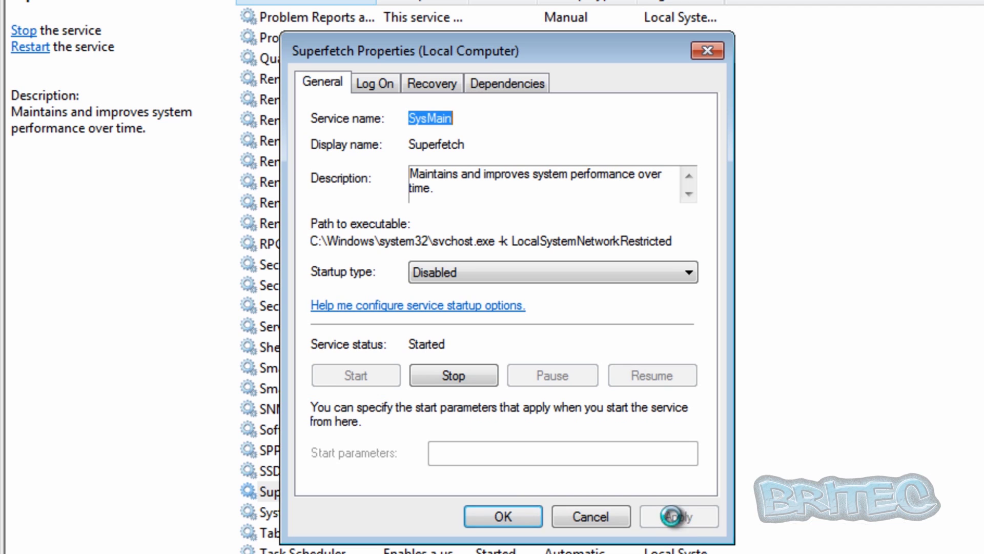
pyautogui.click(494, 523)
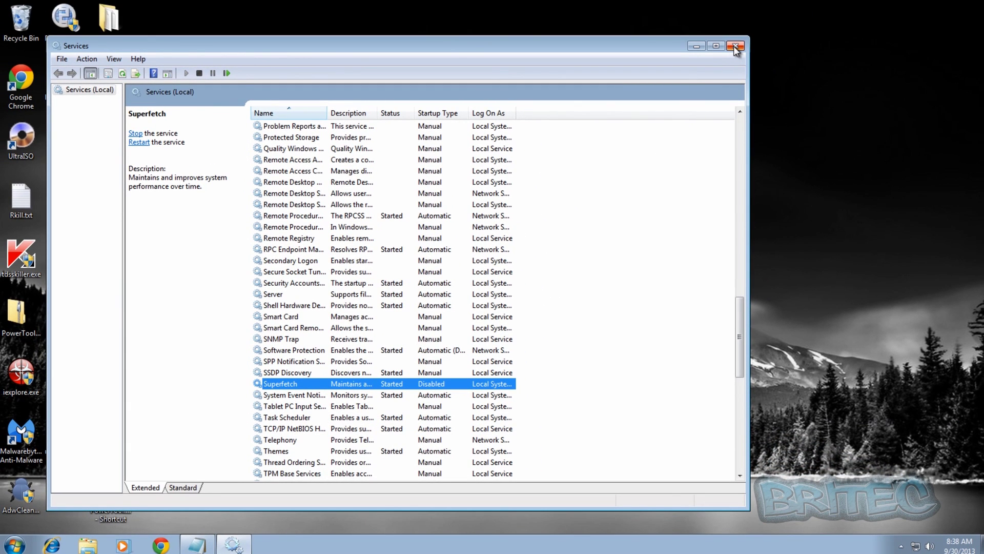
pyautogui.click(736, 47)
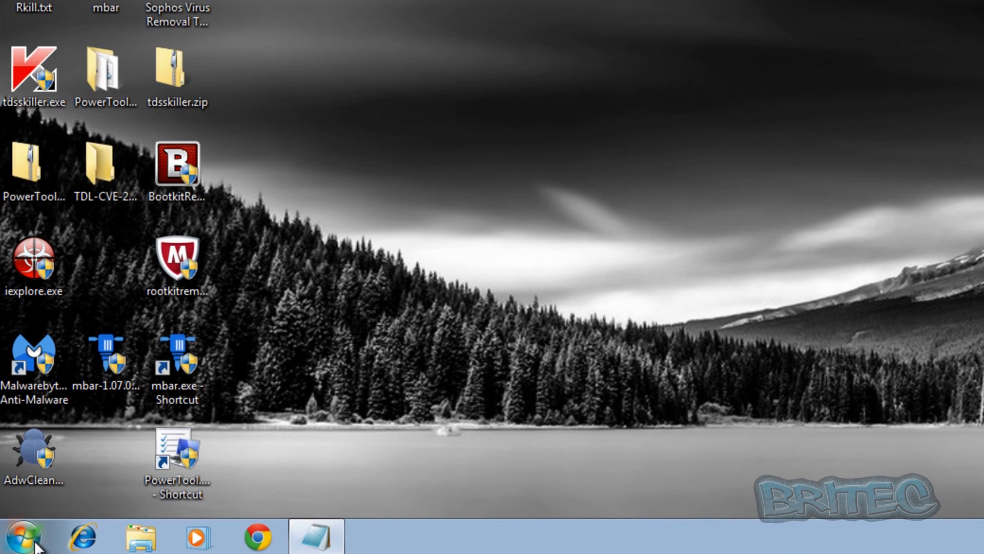
# Launch regedit.exe from the Start search and approve the UAC prompt
pyautogui.click(23, 537)
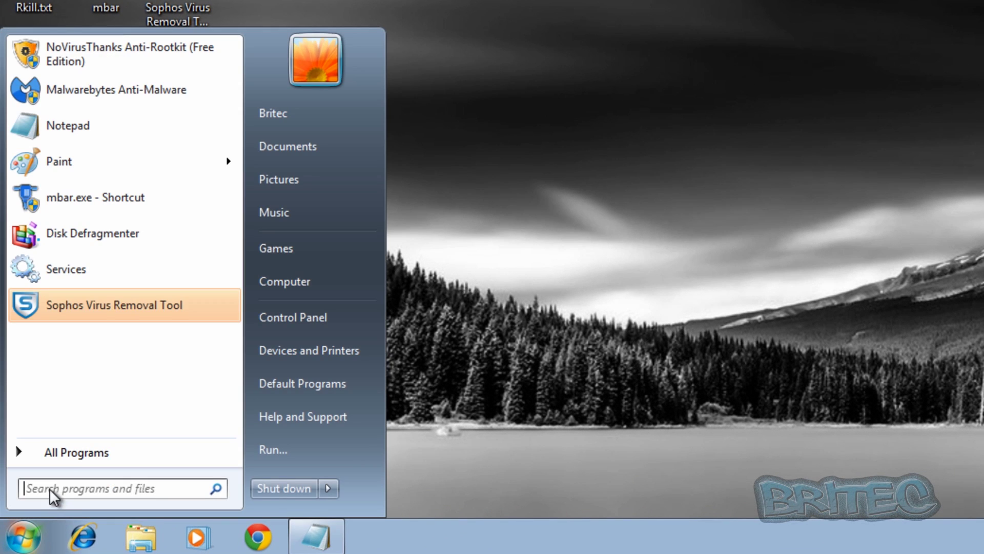
pyautogui.write('re')
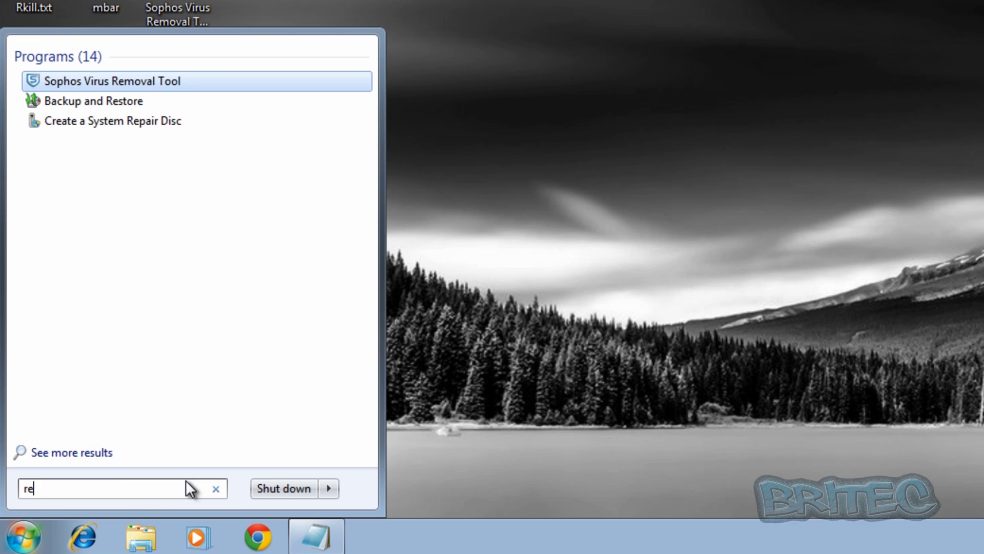
pyautogui.write('gedit')
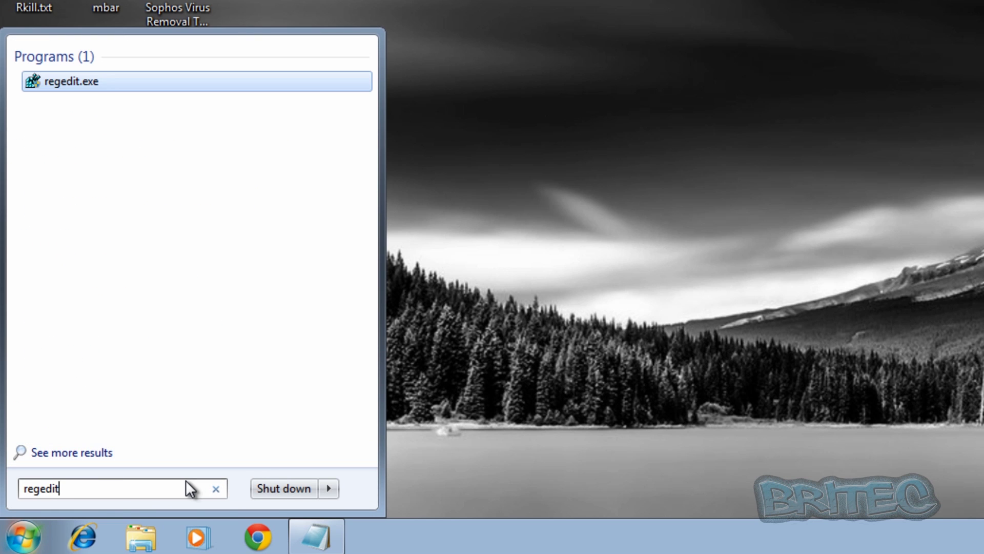
pyautogui.click(74, 85)
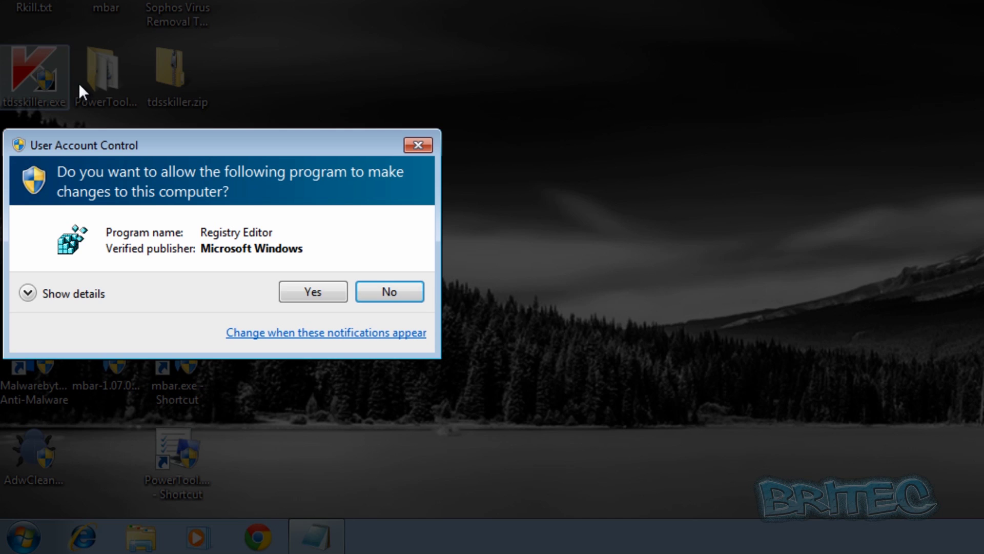
pyautogui.click(283, 296)
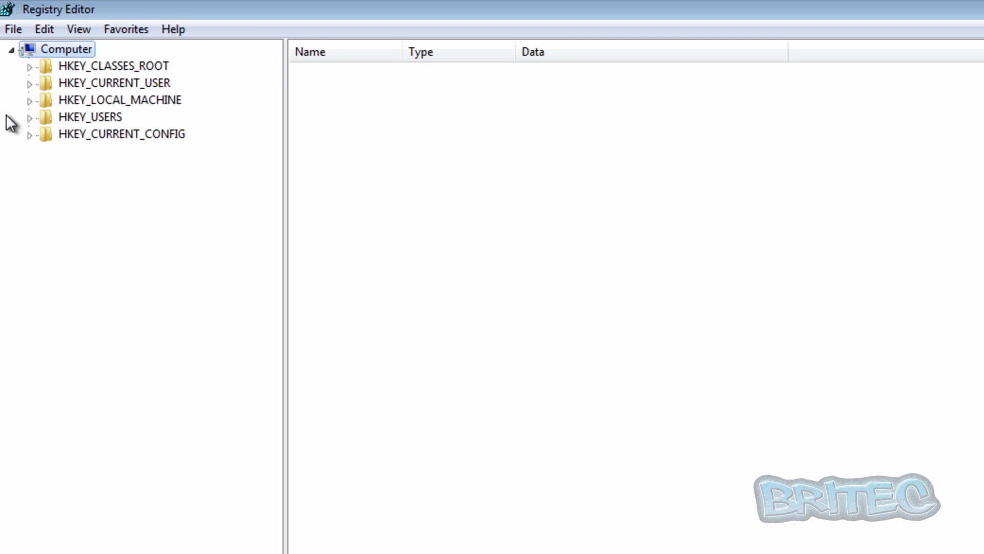
# Browse to HKLM\SYSTEM\CurrentControlSet\Control\Session Manager\Memory Management\PrefetchParameters and select EnablePrefetcher
pyautogui.click(29, 102)
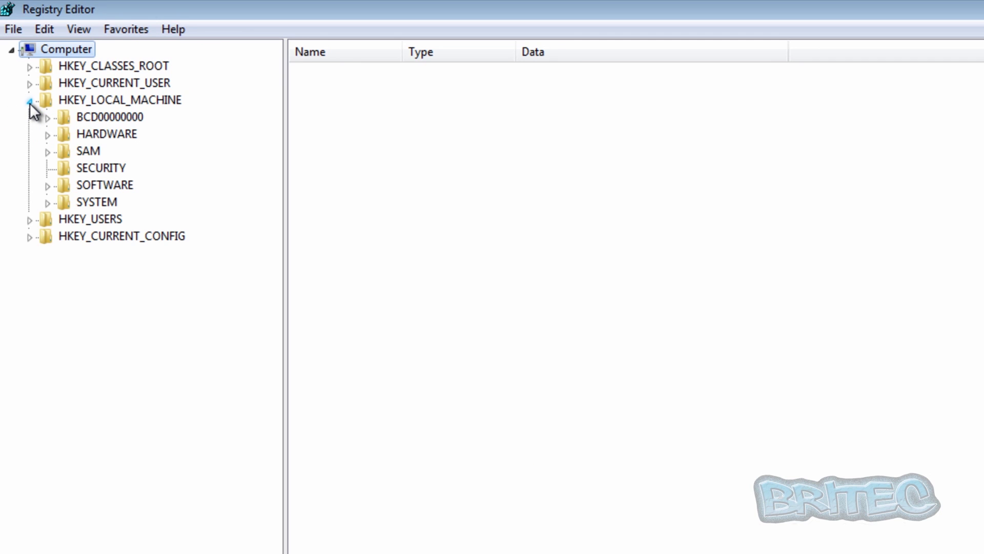
pyautogui.click(47, 203)
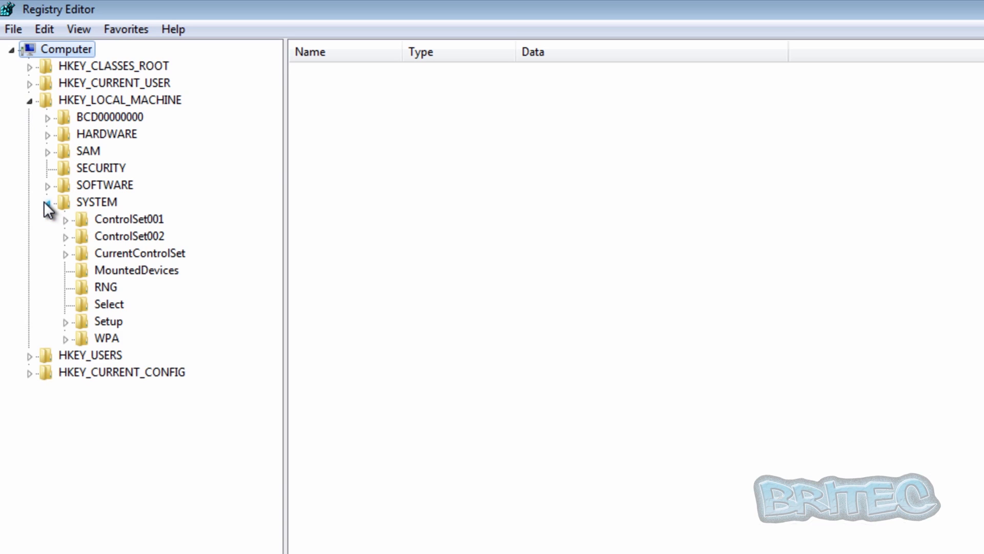
pyautogui.click(63, 255)
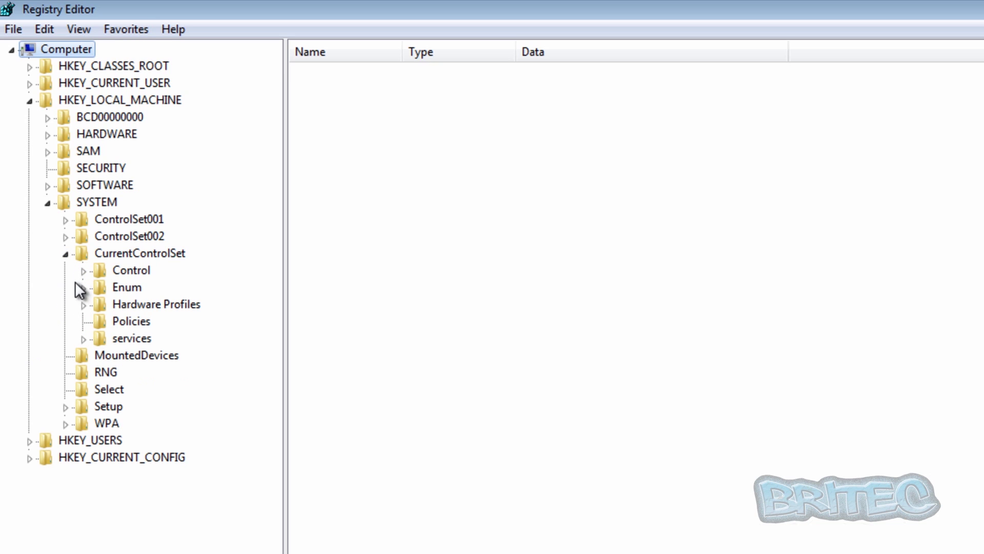
pyautogui.click(82, 270)
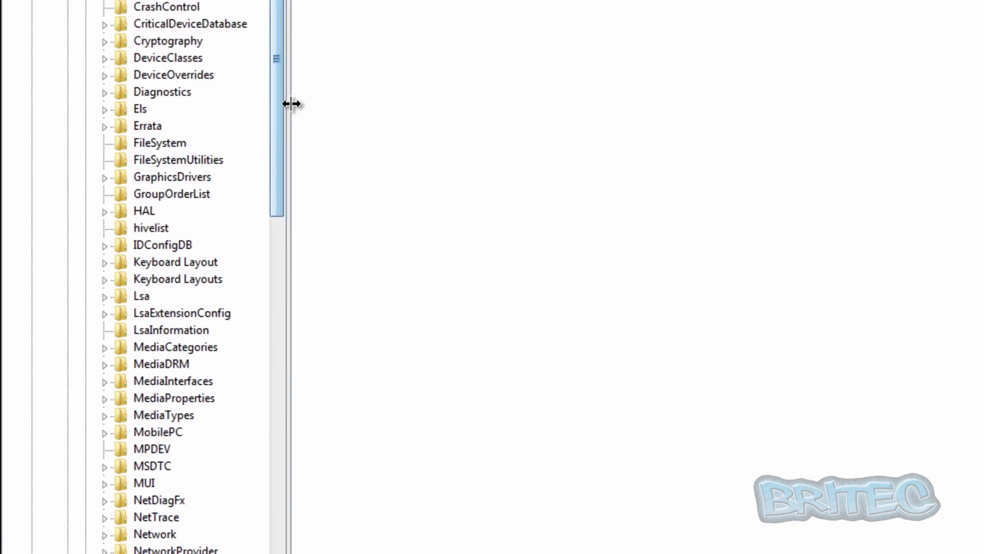
pyautogui.moveTo(283, 56); pyautogui.dragTo(278, 265)
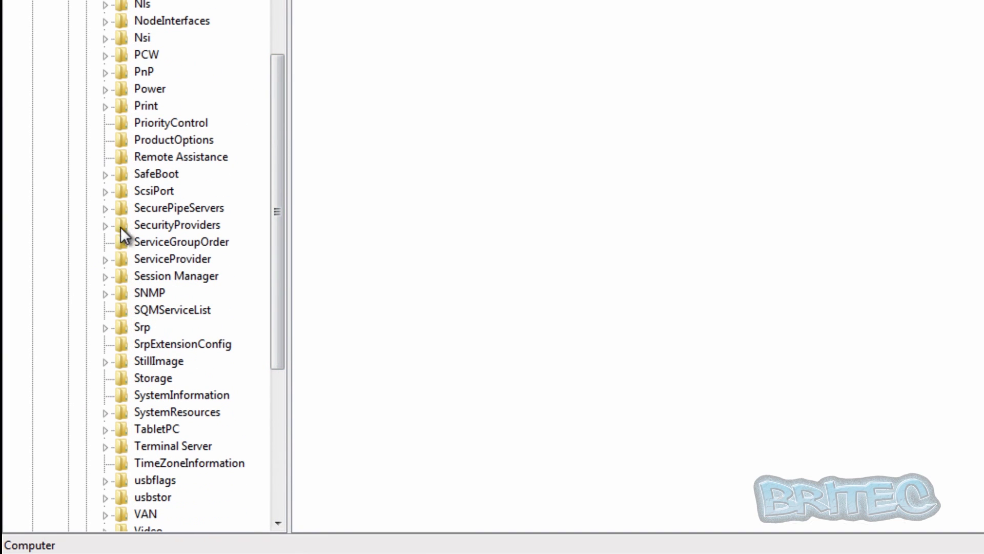
pyautogui.click(105, 276)
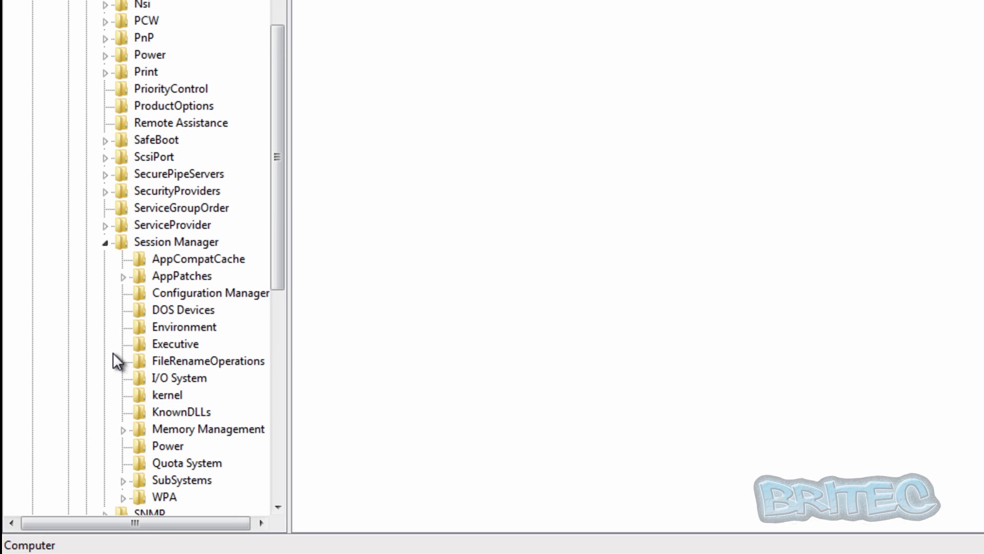
pyautogui.scroll(-1, 113, 352)
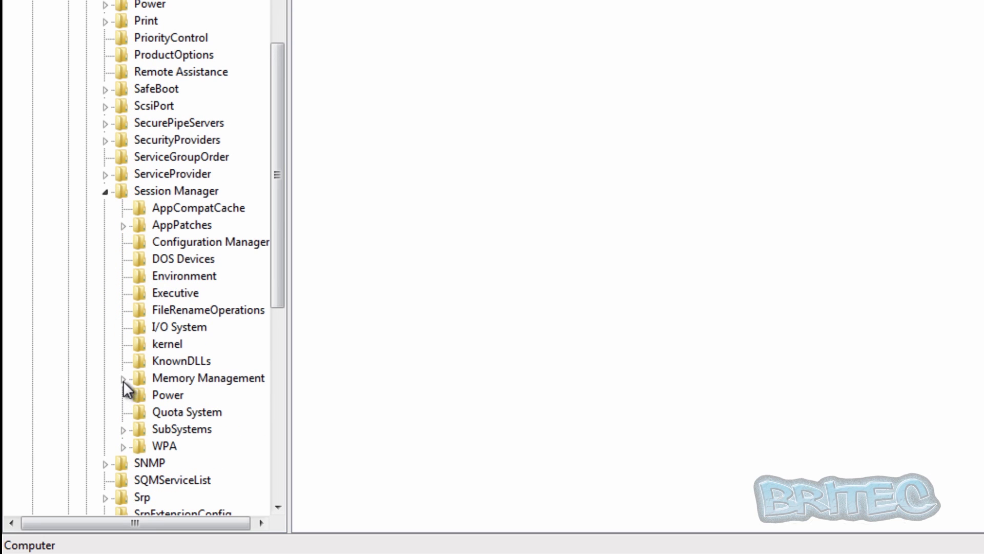
pyautogui.click(123, 380)
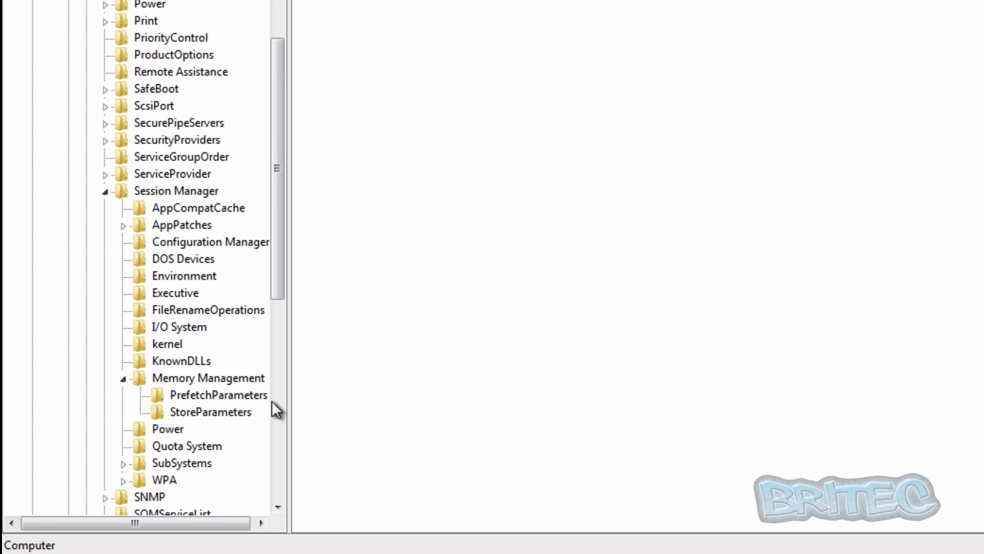
pyautogui.click(215, 396)
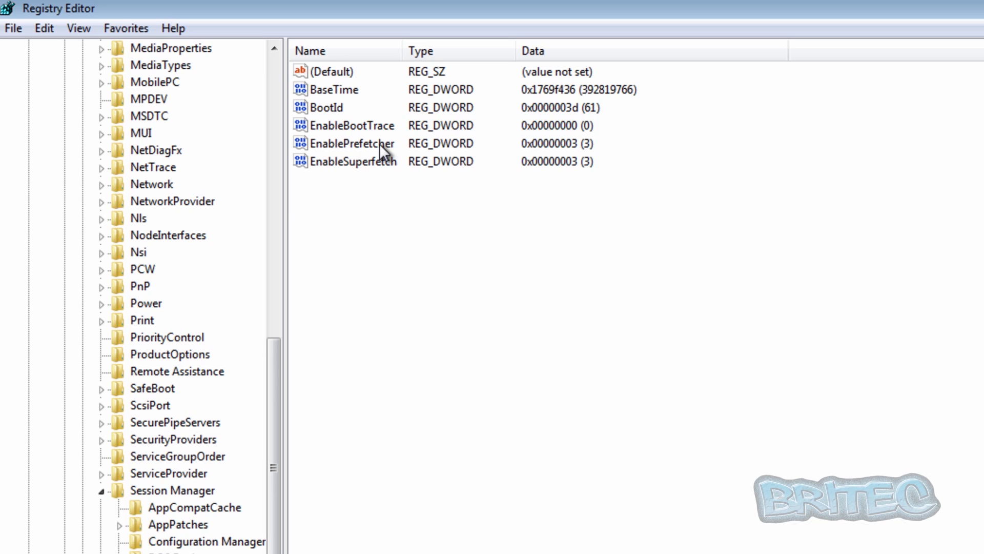
pyautogui.click(330, 143)
# Change EnablePrefetcher's value data from 3 to 0
pyautogui.doubleClick(330, 144)
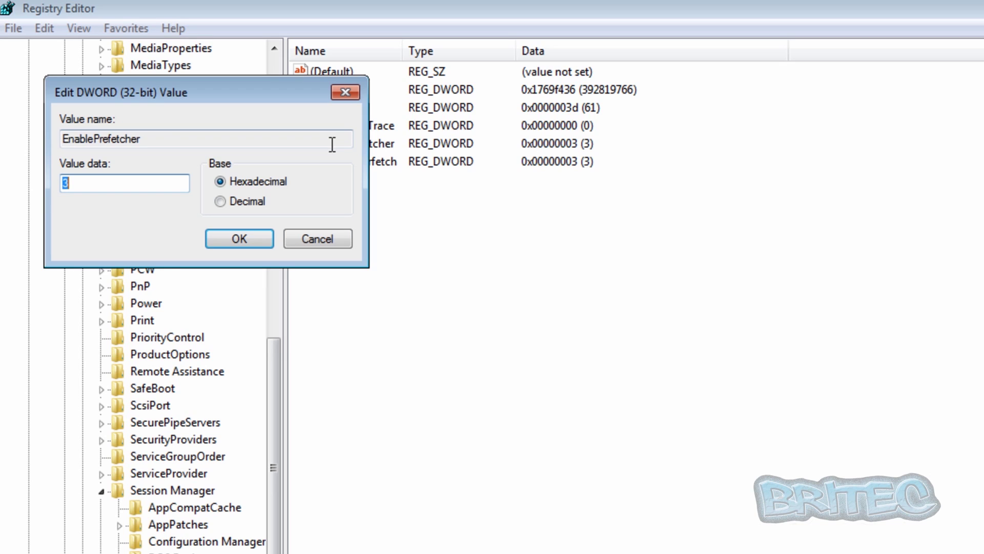
pyautogui.write('0')
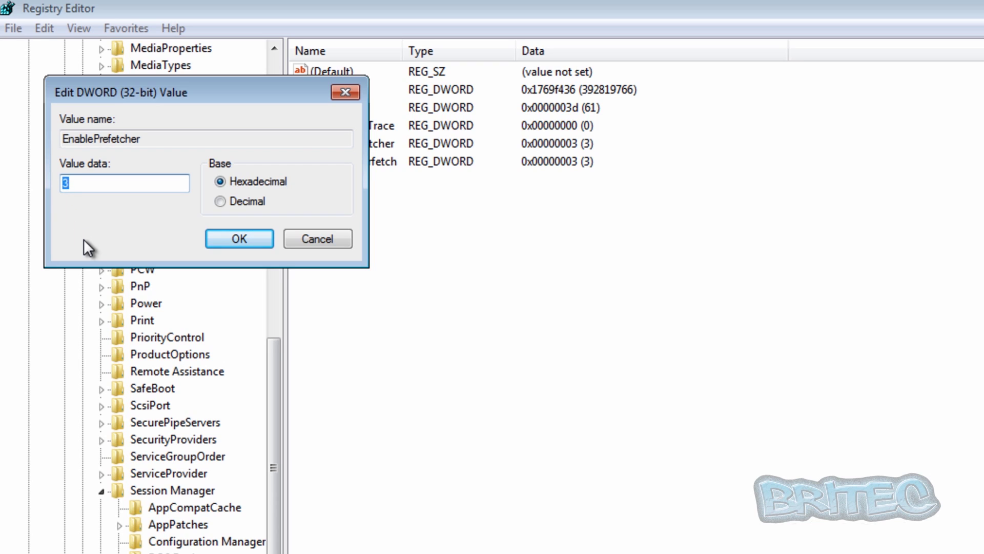
pyautogui.write('0')
pyautogui.click(234, 239)
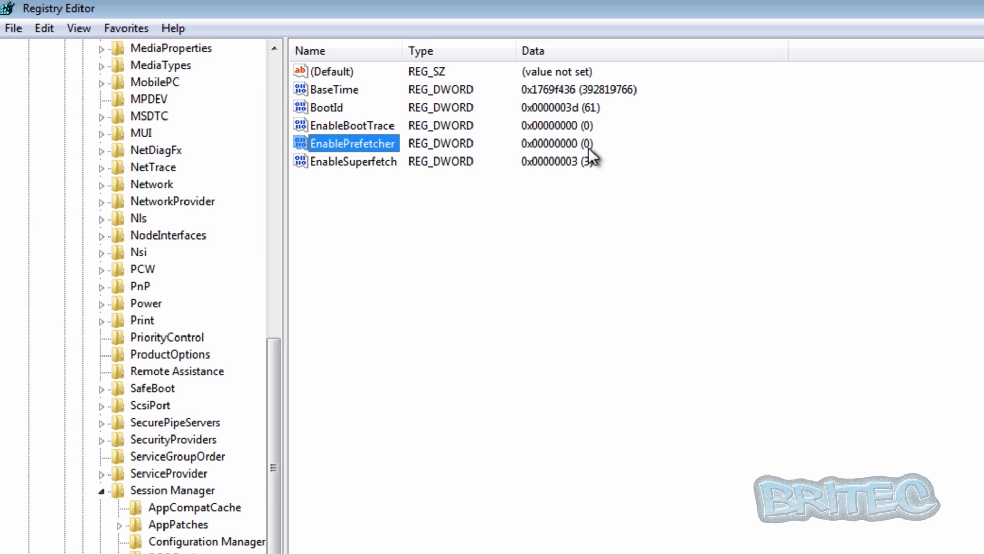
# Open EnableSuperfetch and cancel, leaving it at 3
pyautogui.click(344, 166)
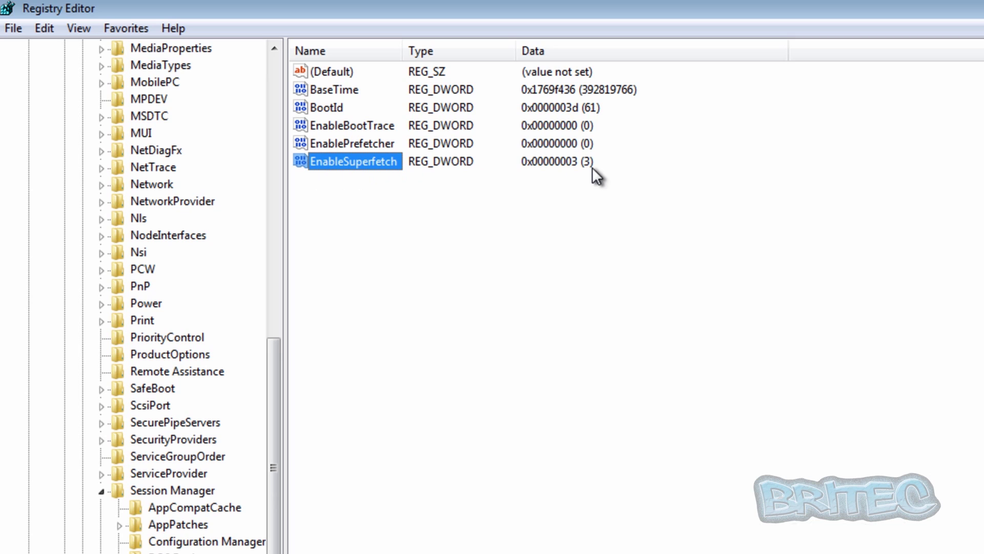
pyautogui.doubleClick(371, 164)
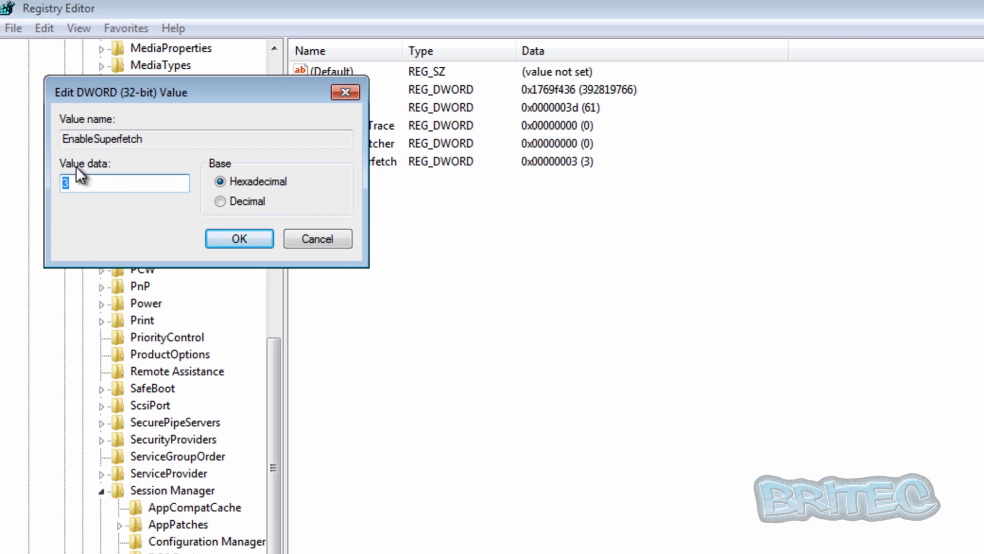
pyautogui.click(347, 237)
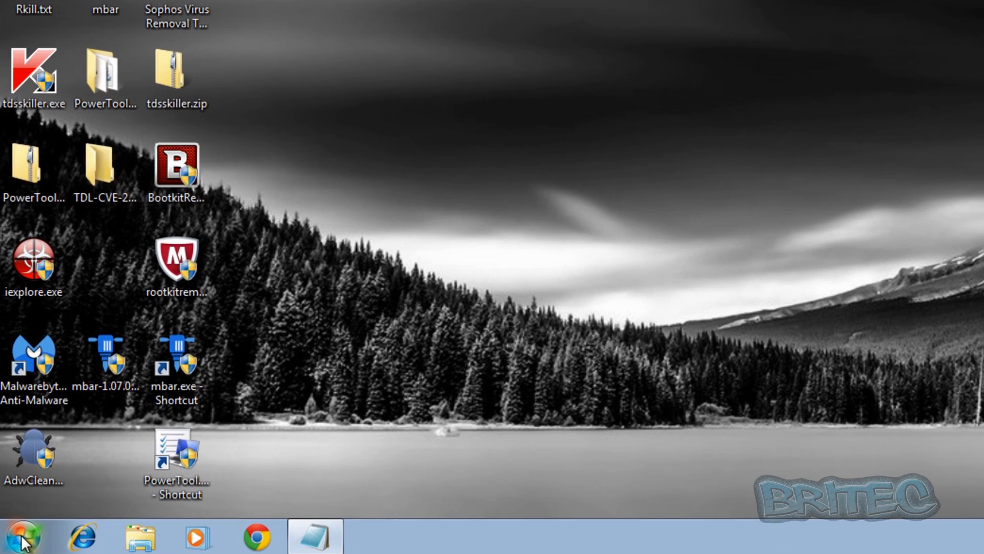
# Bring up the Start menu listing recent programs like Services and Disk Defragmenter
pyautogui.click(24, 537)
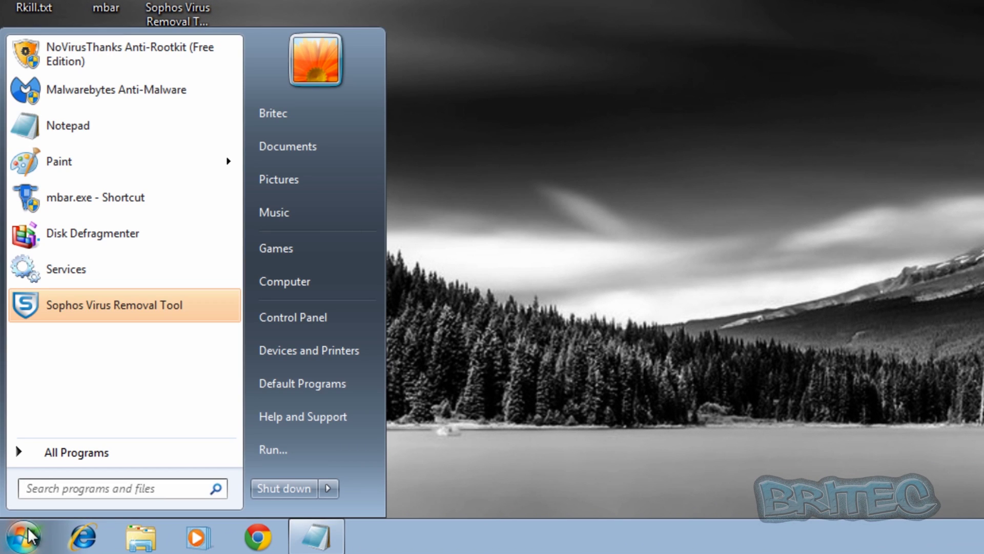
# Open System Properties on its Advanced tab via Computer's Properties and centre the window
pyautogui.rightClick(344, 282)
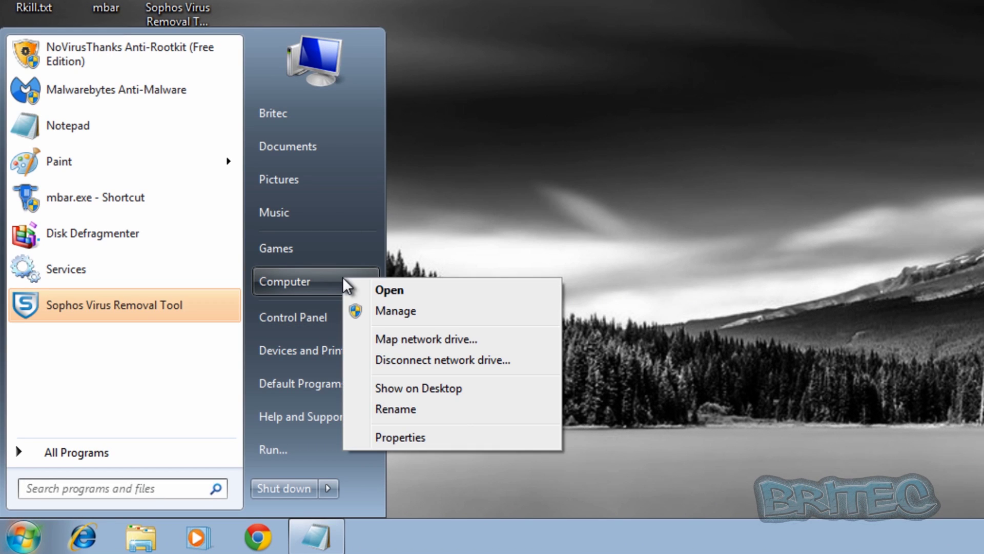
pyautogui.click(405, 438)
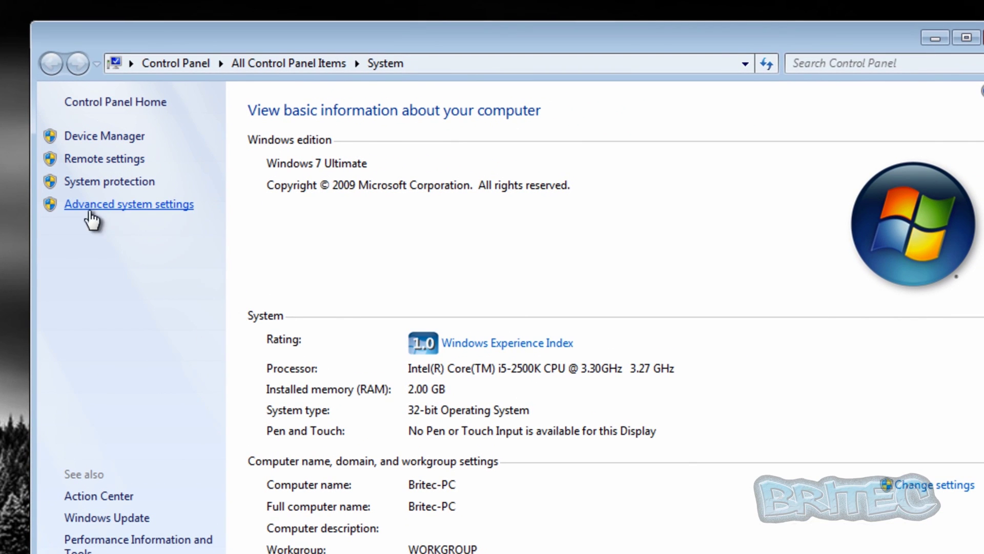
pyautogui.click(106, 205)
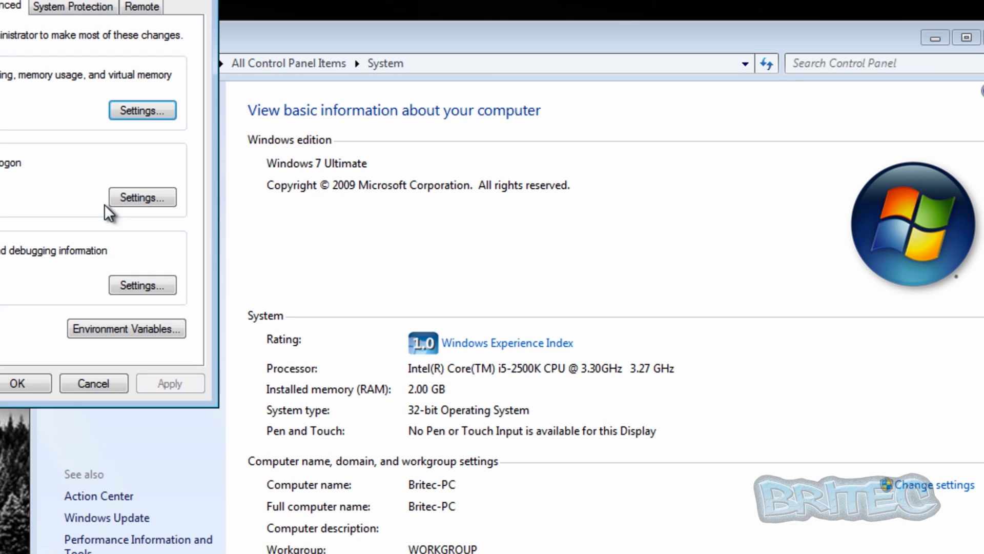
pyautogui.moveTo(1, 1); pyautogui.dragTo(389, 102)
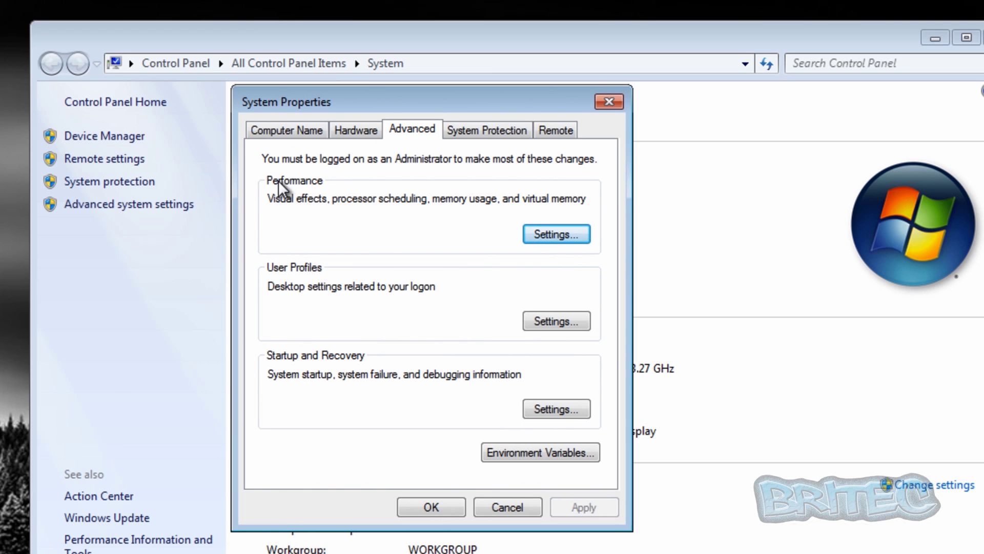
# Open the Virtual Memory settings from Performance Options' Advanced tab
pyautogui.click(572, 237)
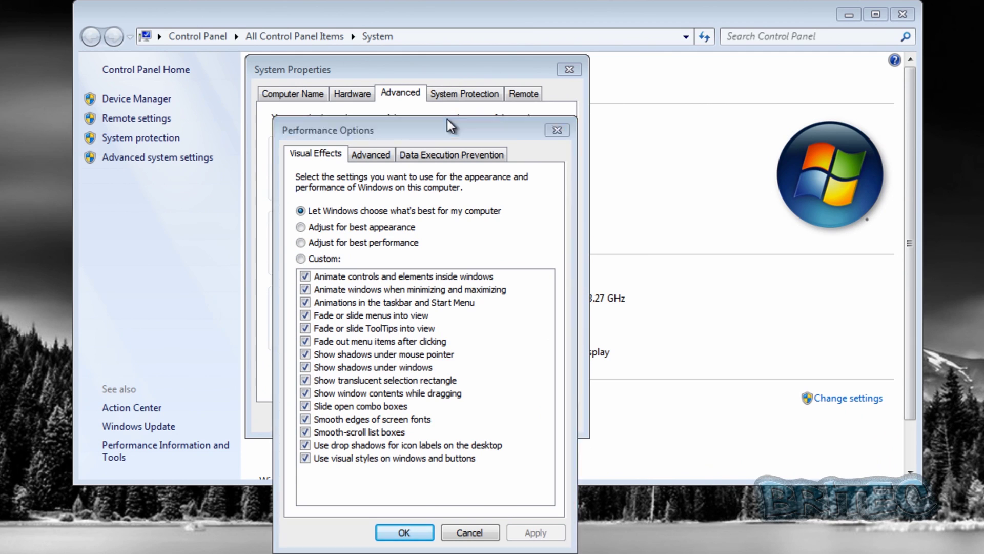
pyautogui.click(380, 156)
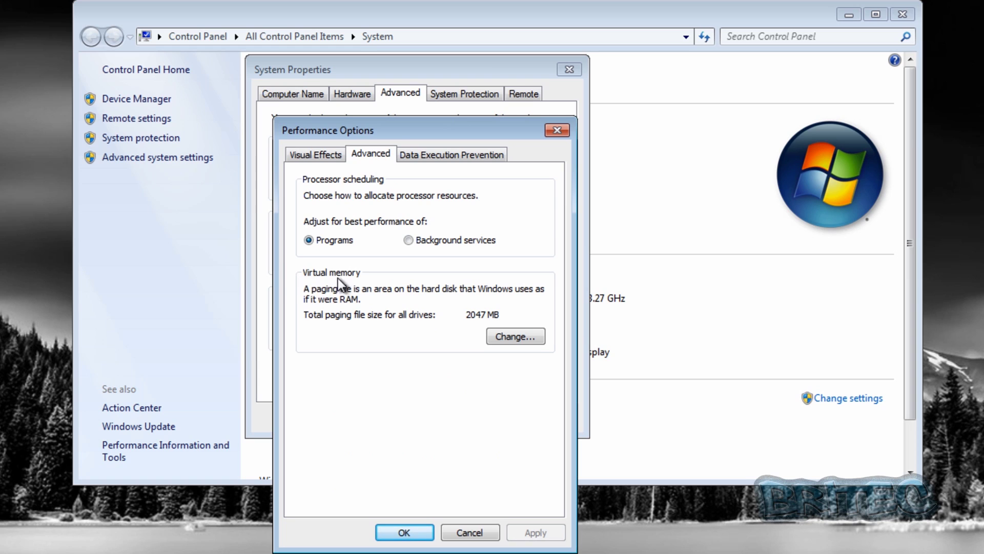
pyautogui.click(520, 340)
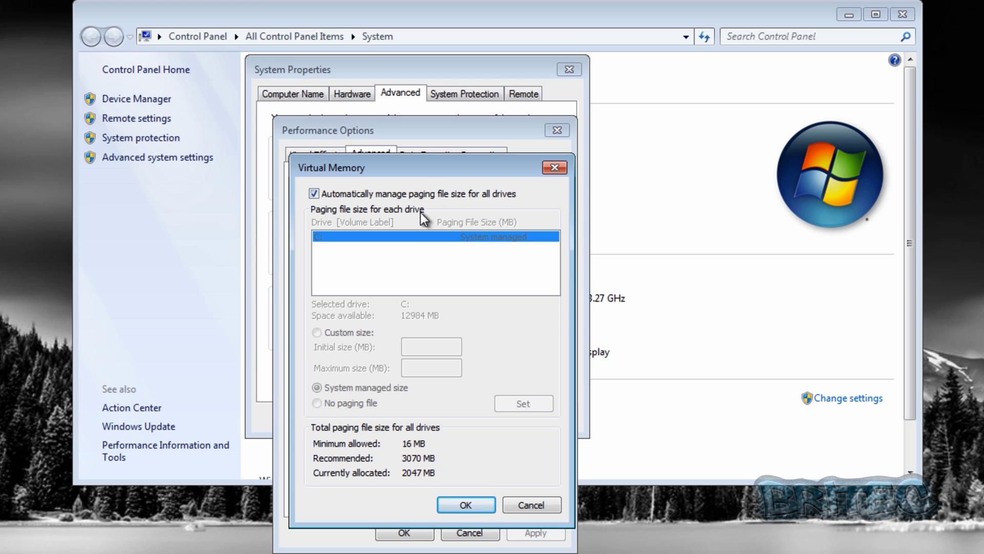
# Turn off automatic paging file management and set drive C: to No paging file
pyautogui.click(314, 194)
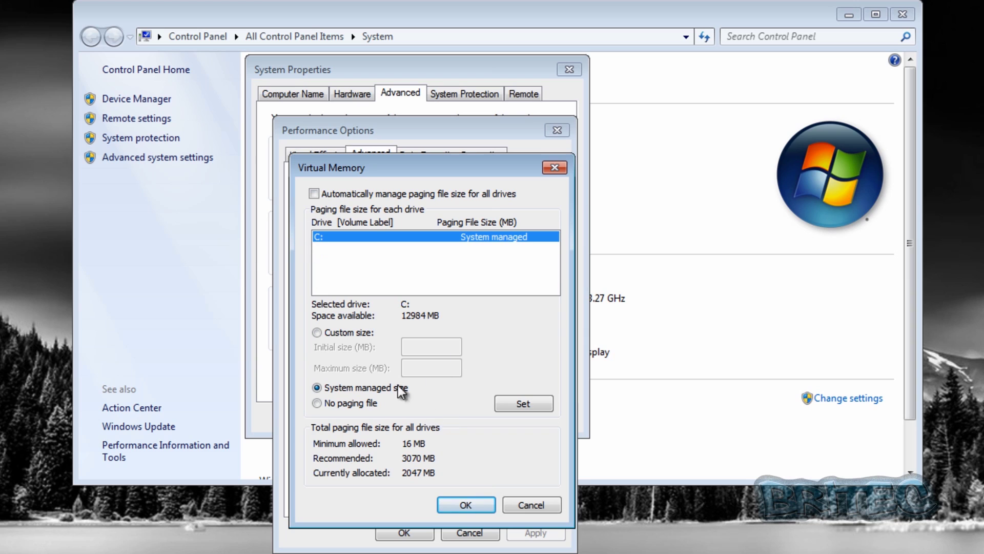
pyautogui.click(317, 403)
pyautogui.click(524, 404)
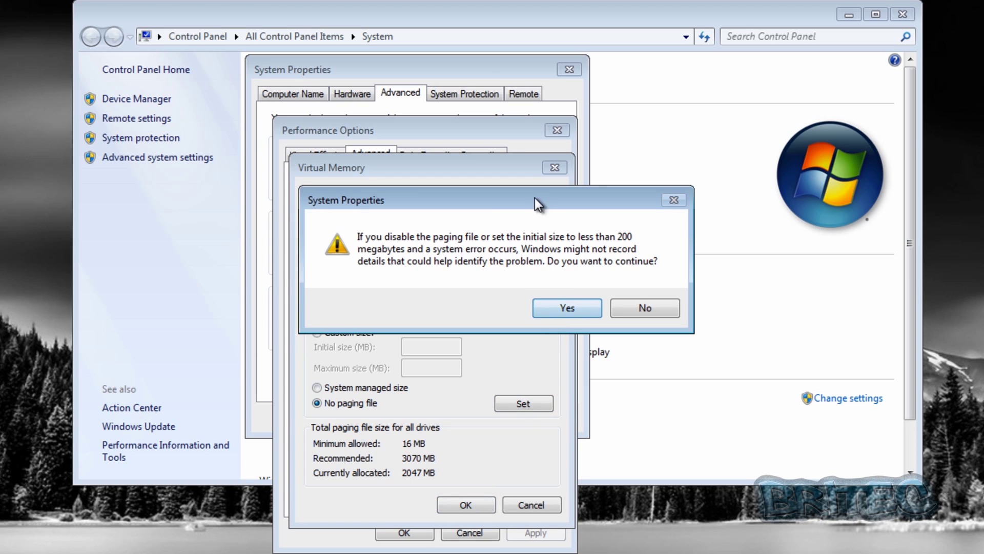
pyautogui.moveTo(534, 198); pyautogui.dragTo(523, 204)
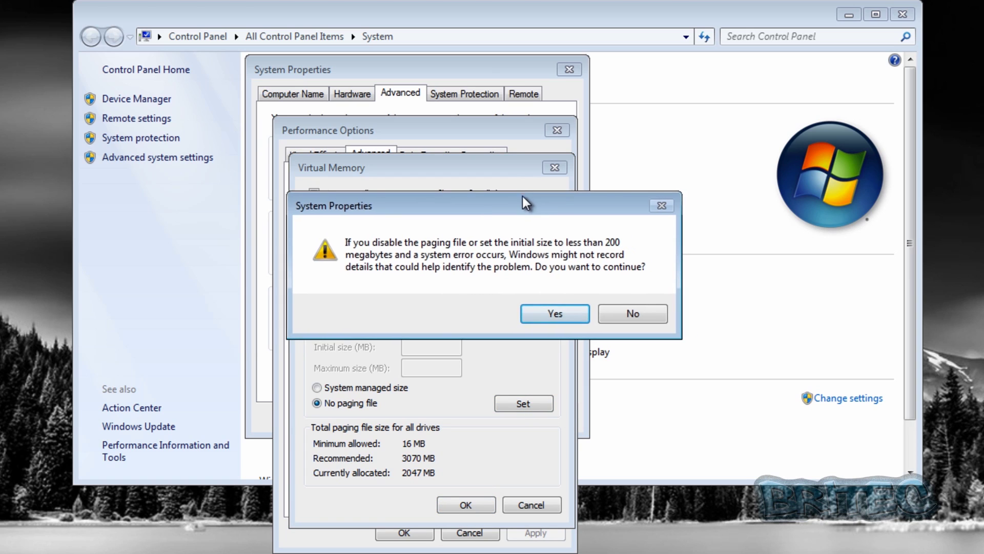
pyautogui.click(548, 319)
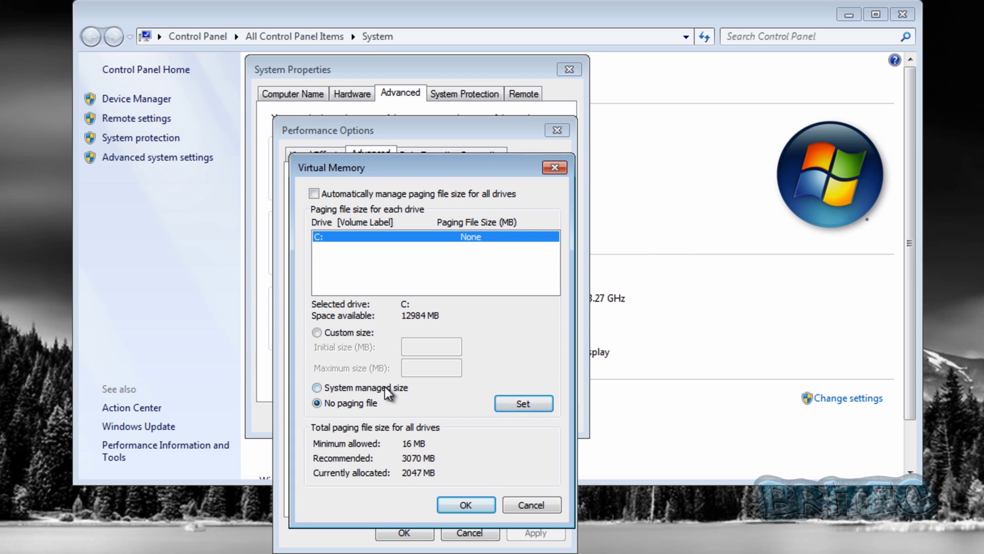
pyautogui.click(464, 507)
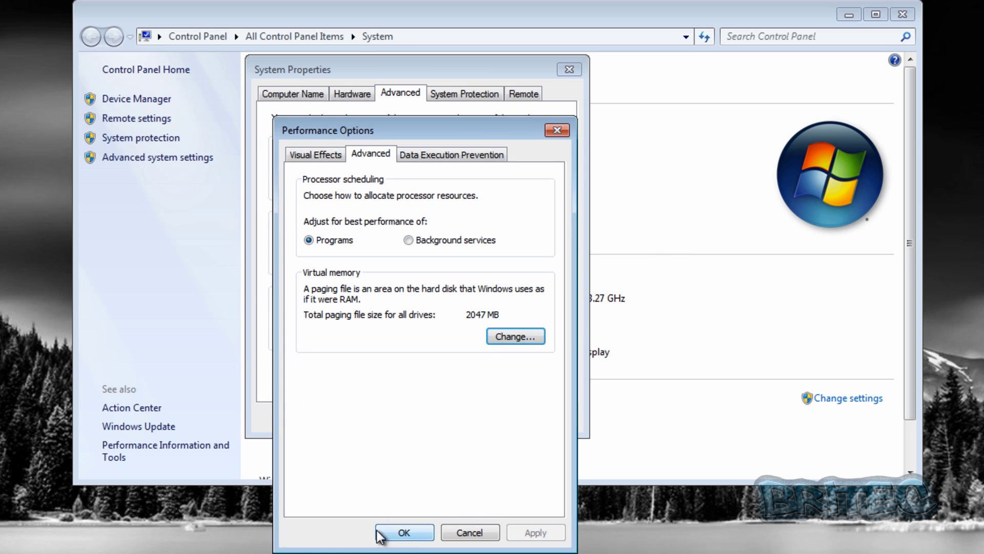
# Confirm Performance Options with OK, keeping drive C: without a paging file
pyautogui.click(404, 532)
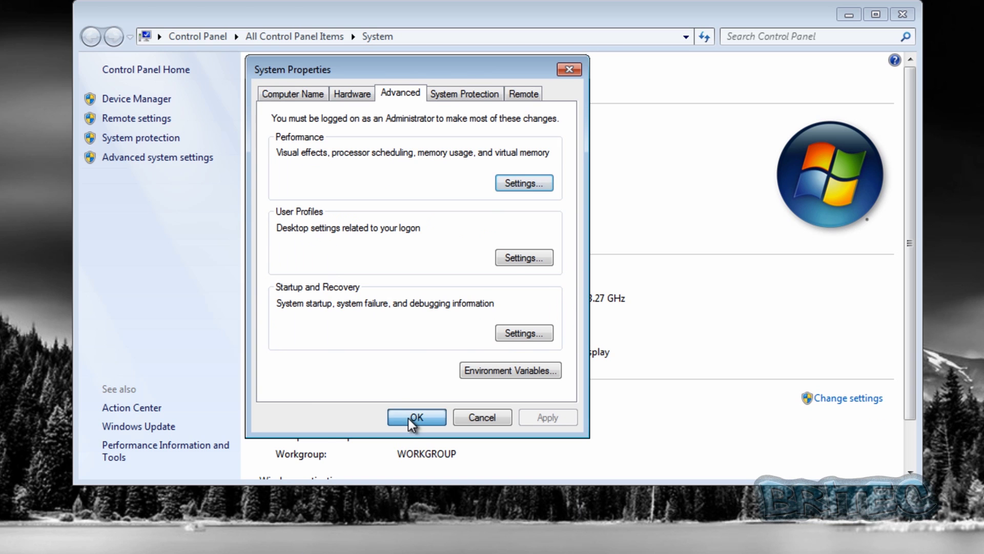